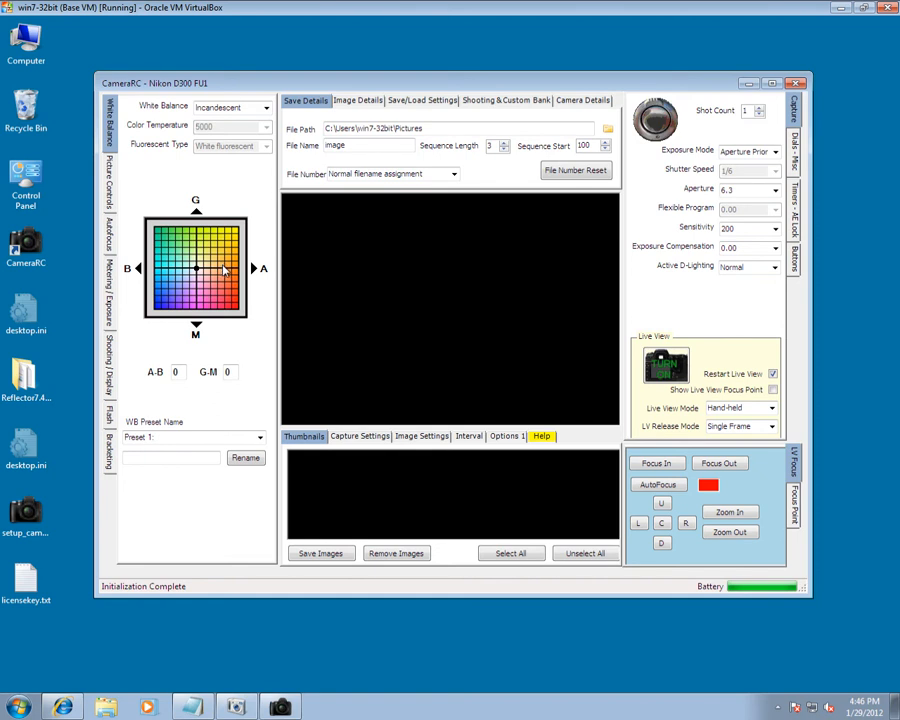
# - Fine-tune the Incandescent white balance to A4, G4 and the Auto white balance to B4, M4 on the colour grid
pyautogui.click(231, 248)
pyautogui.click(226, 241)
pyautogui.click(266, 111)
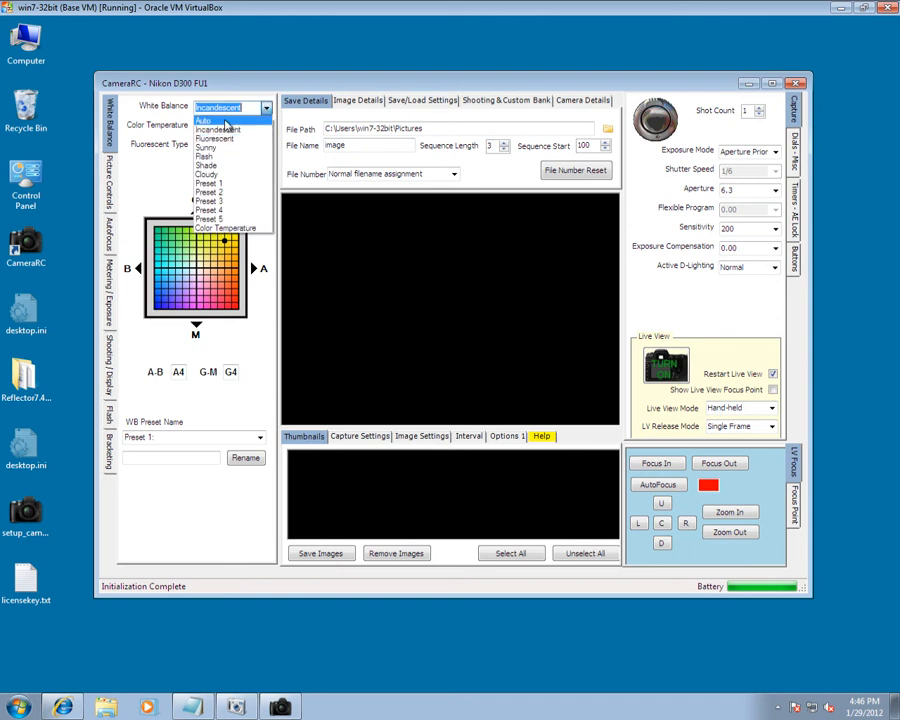
pyautogui.click(224, 118)
pyautogui.click(168, 296)
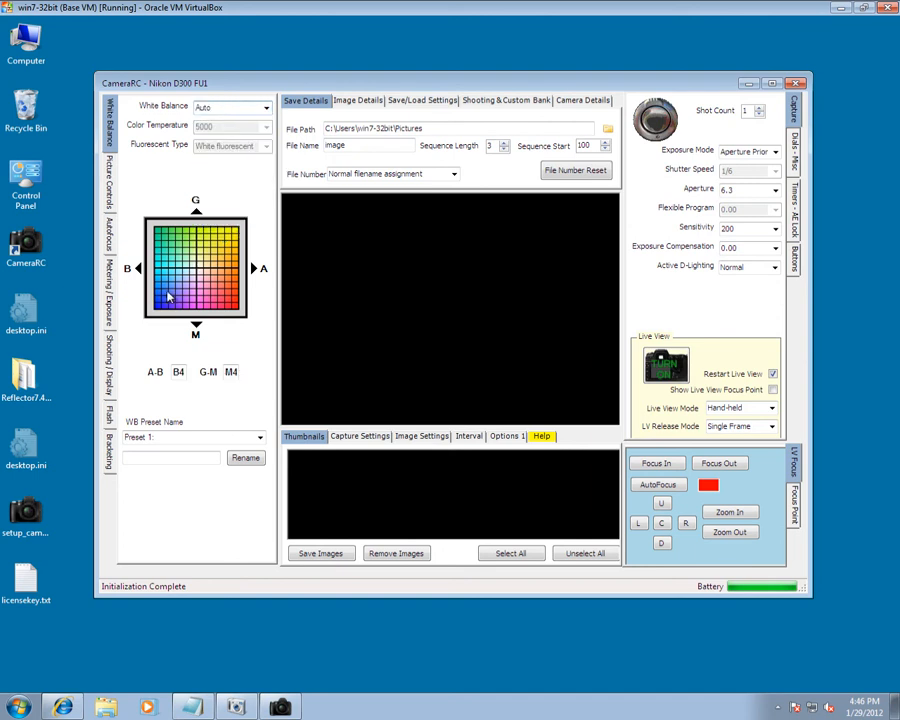
# - Switch the white balance back to Incandescent and reset its A-B and G-M fine-tuning to 0
pyautogui.click(266, 108)
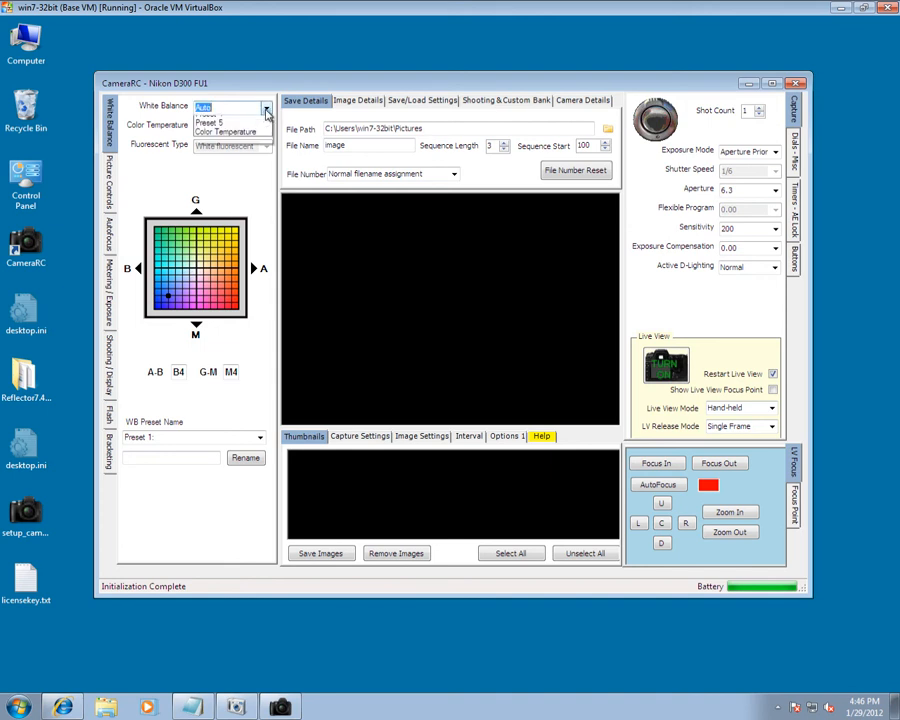
pyautogui.click(228, 129)
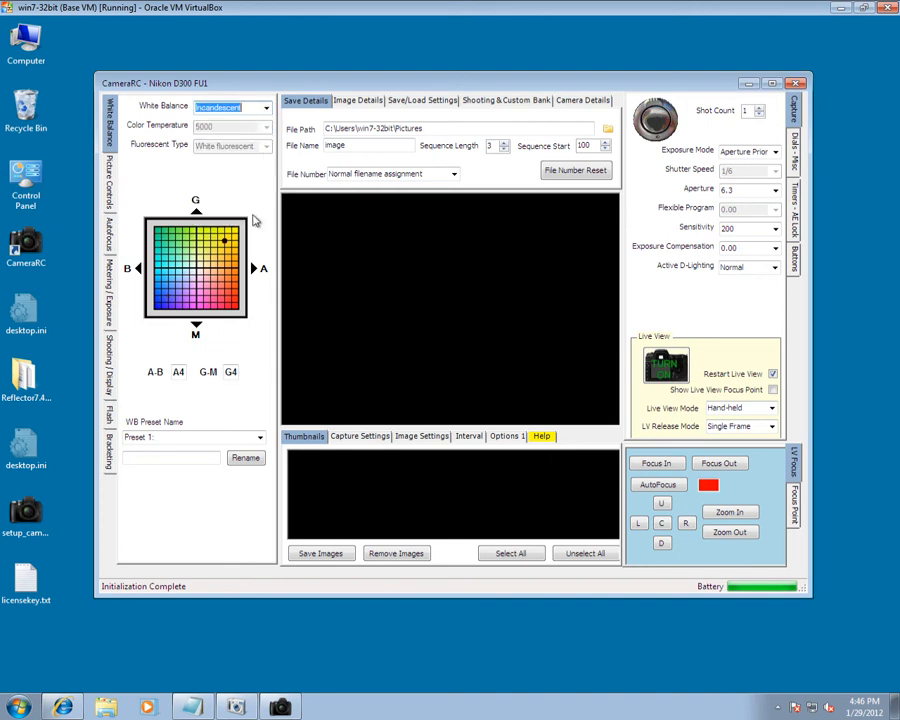
pyautogui.click(201, 270)
pyautogui.click(196, 268)
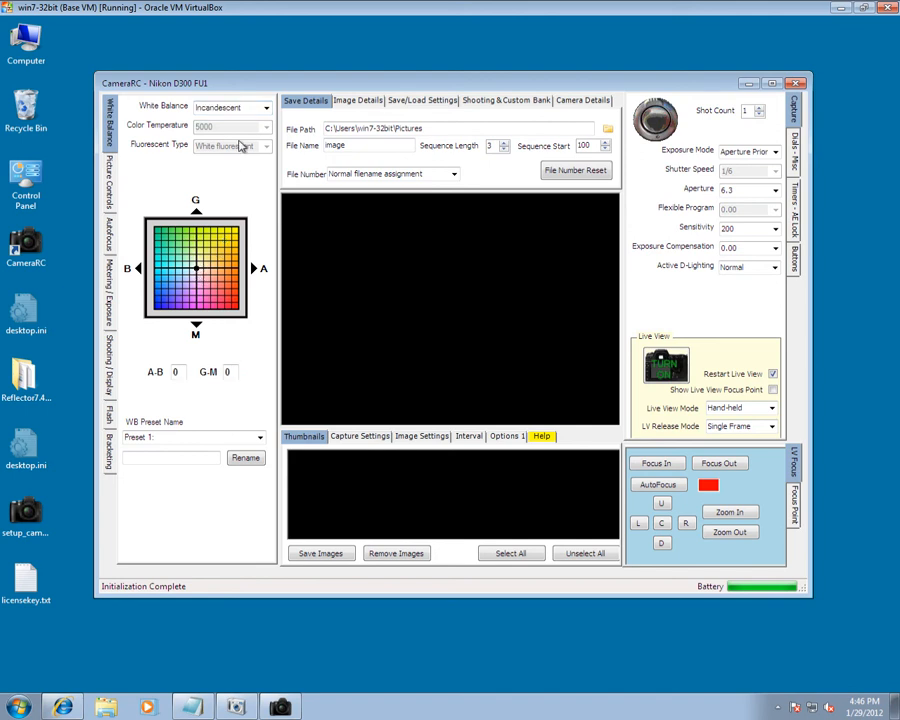
# - Set the white balance to Color Temperature with a value of 6250
pyautogui.click(266, 107)
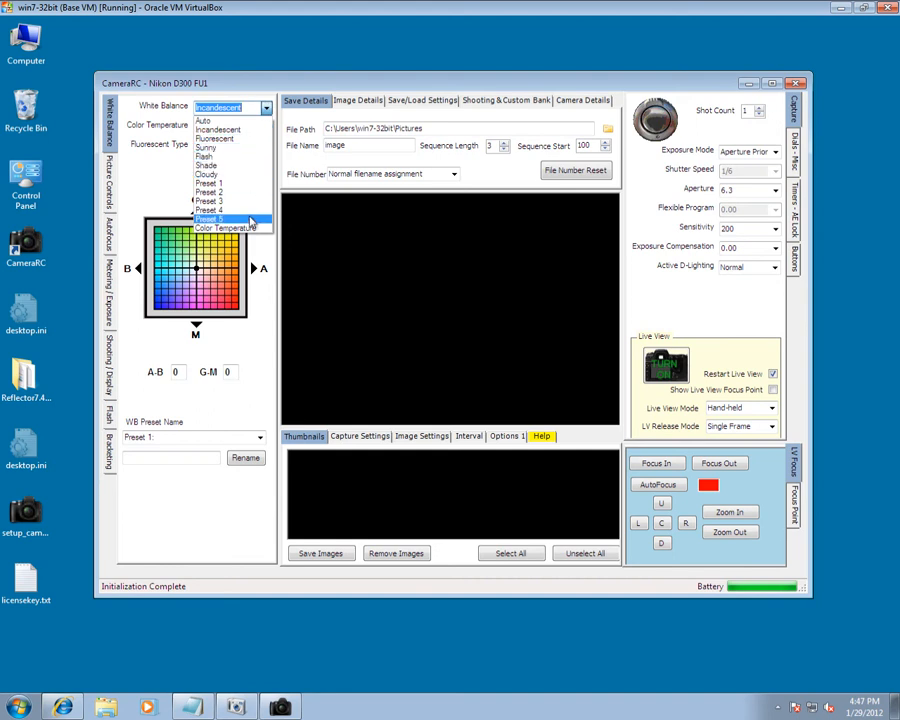
pyautogui.click(250, 228)
pyautogui.click(266, 127)
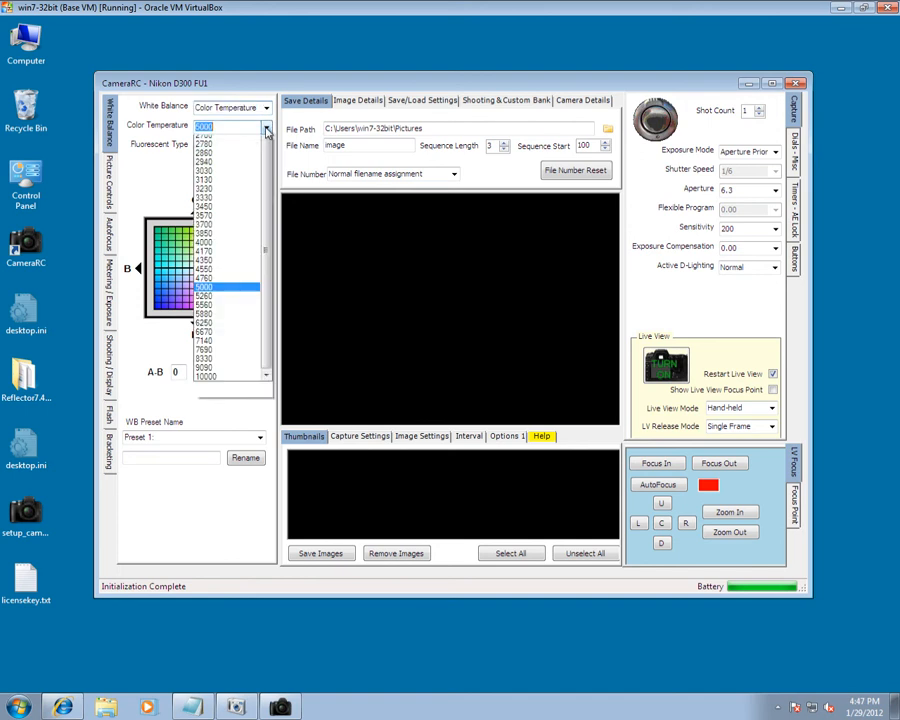
pyautogui.scroll(1, 220, 238)
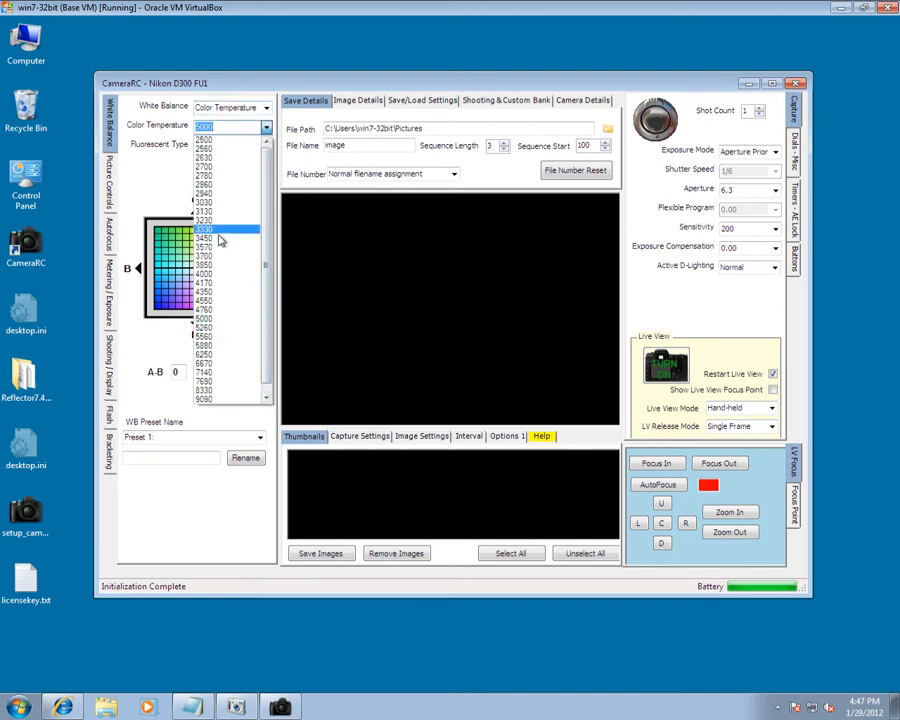
pyautogui.click(204, 354)
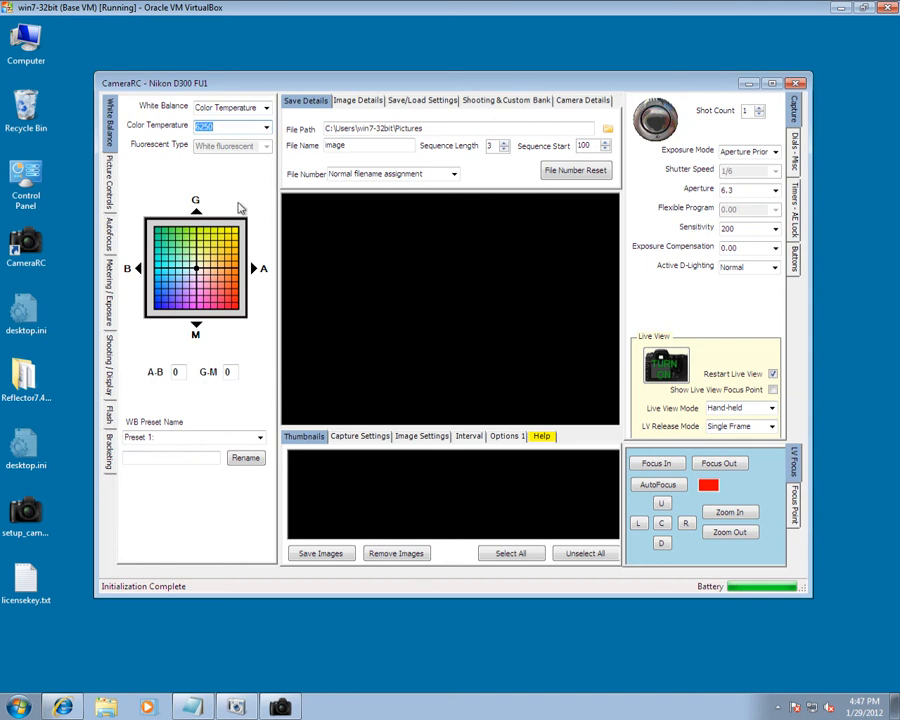
# - Set the white balance to Fluorescent with the Daylight fluorescent type
pyautogui.click(267, 108)
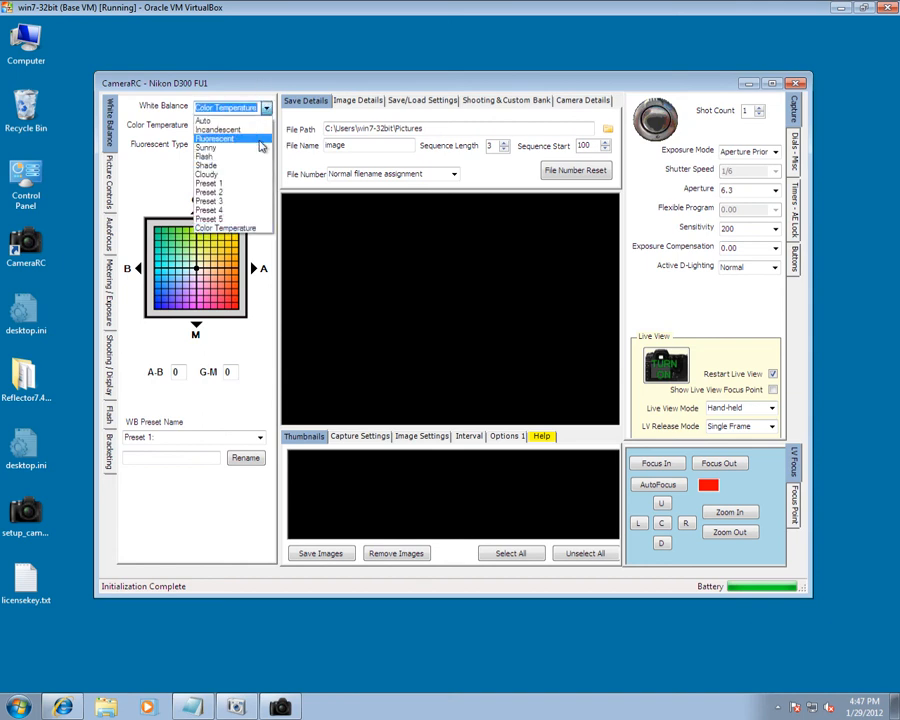
pyautogui.click(240, 138)
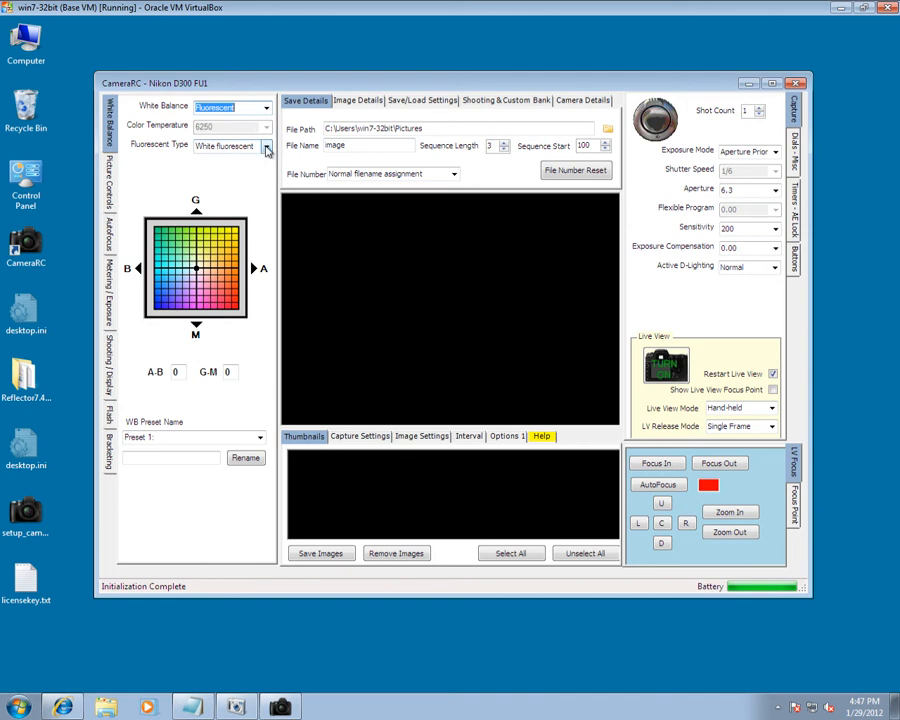
pyautogui.click(266, 147)
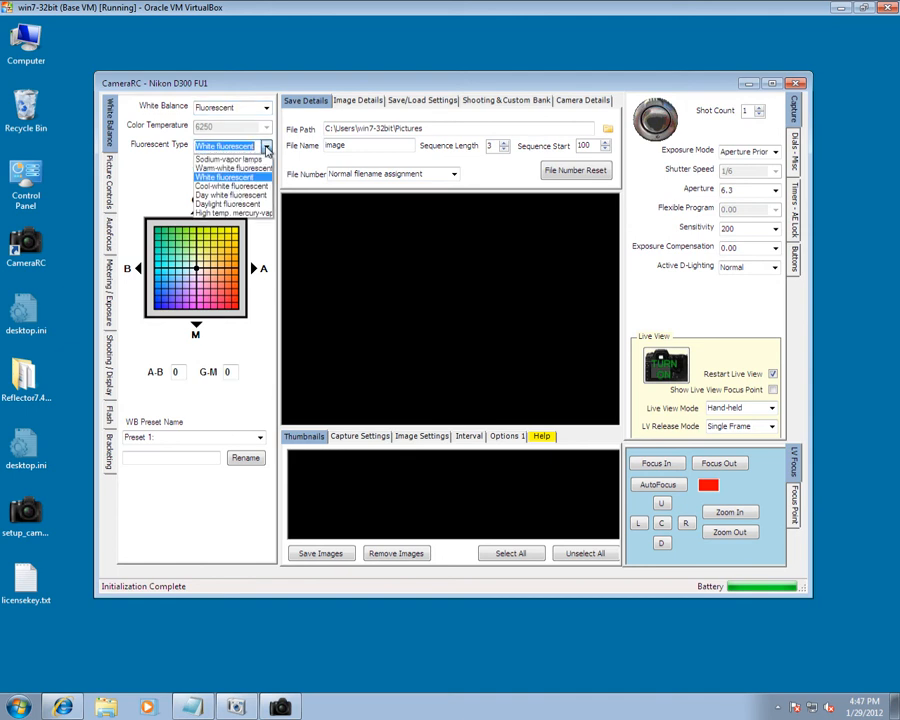
pyautogui.click(245, 206)
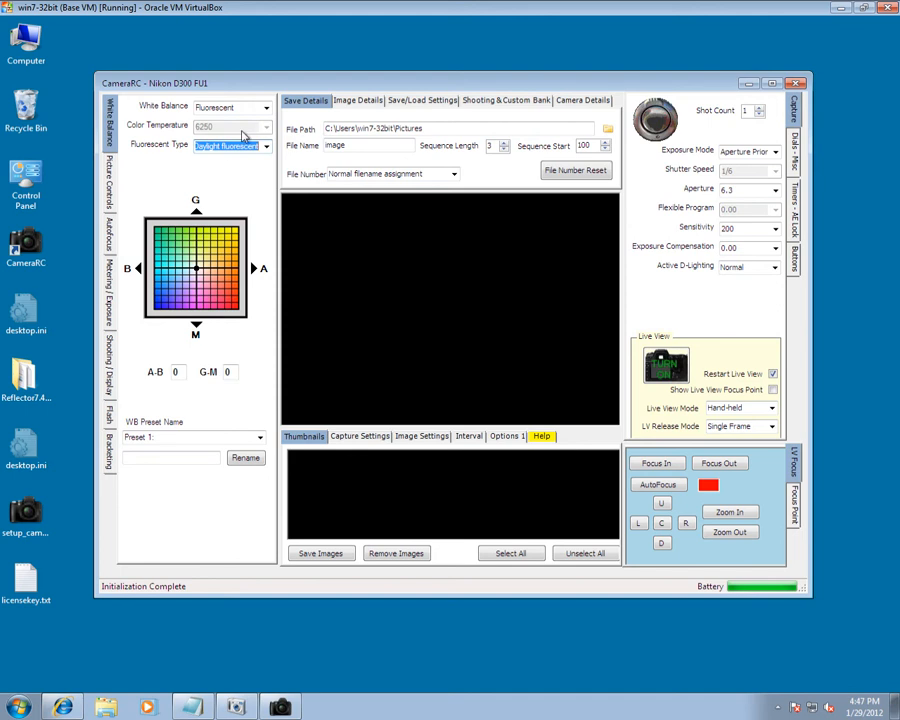
# - Switch the white balance to Preset 1, change it to Preset 2, and rename Preset 2 as "Daylight Preset"
pyautogui.click(265, 109)
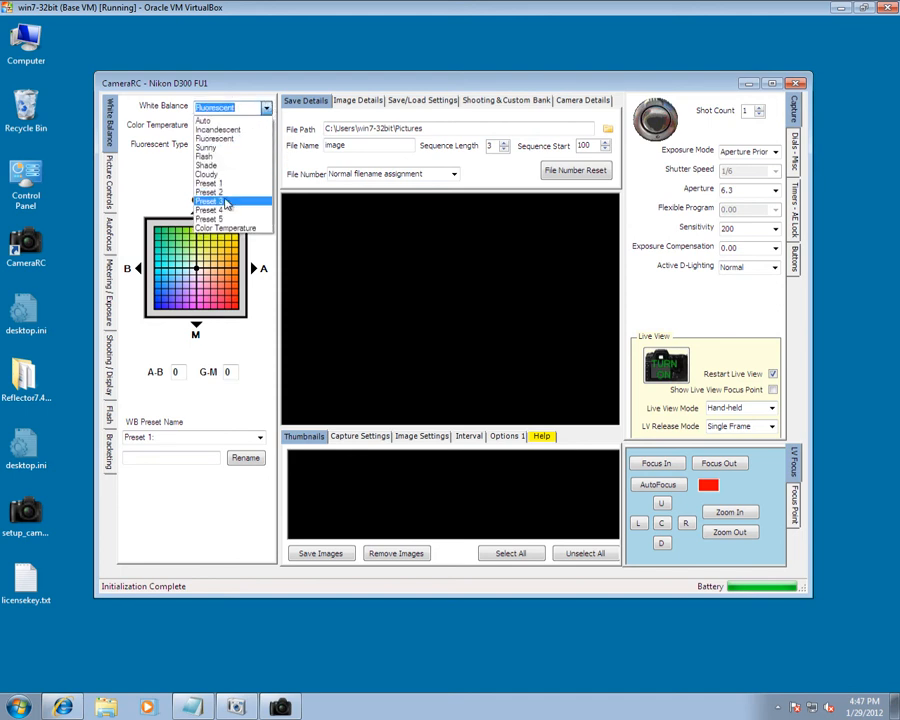
pyautogui.click(222, 186)
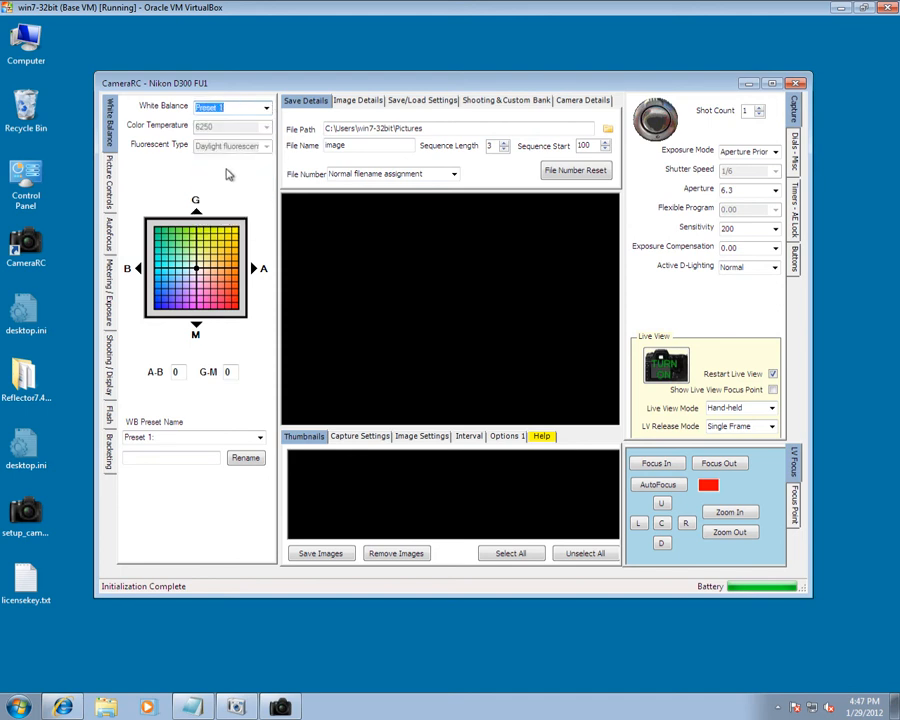
pyautogui.click(266, 107)
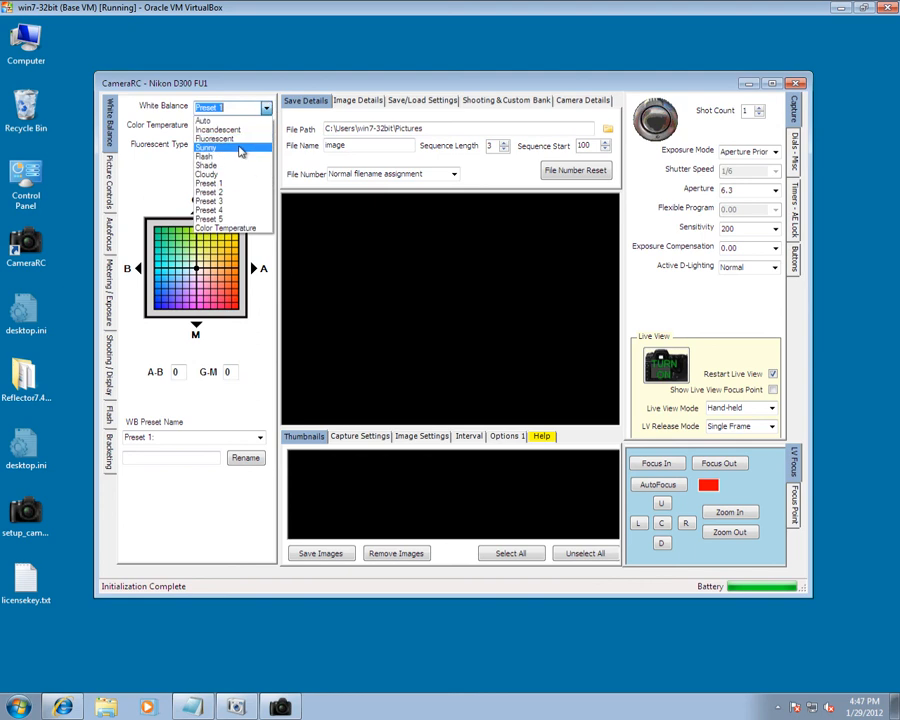
pyautogui.click(220, 193)
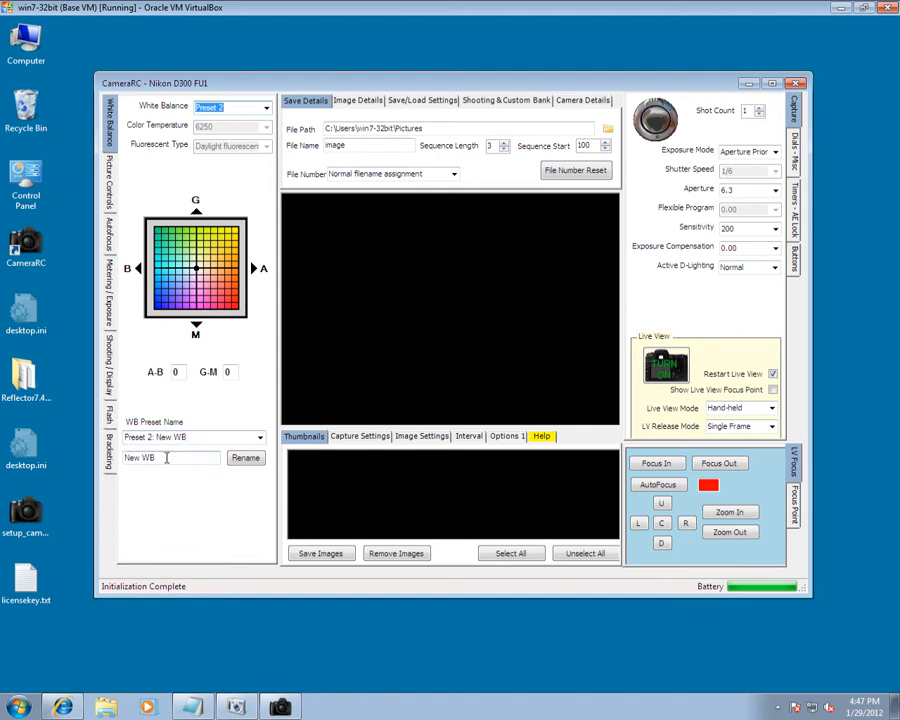
pyautogui.moveTo(166, 457); pyautogui.dragTo(124, 457)
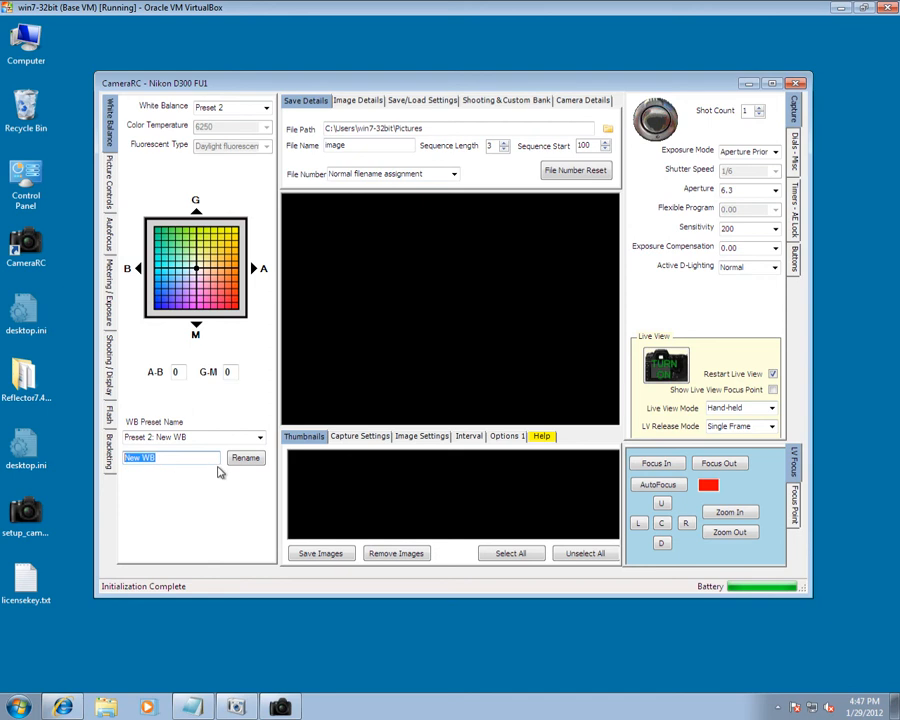
pyautogui.write('Daylight Preset')
pyautogui.click(240, 457)
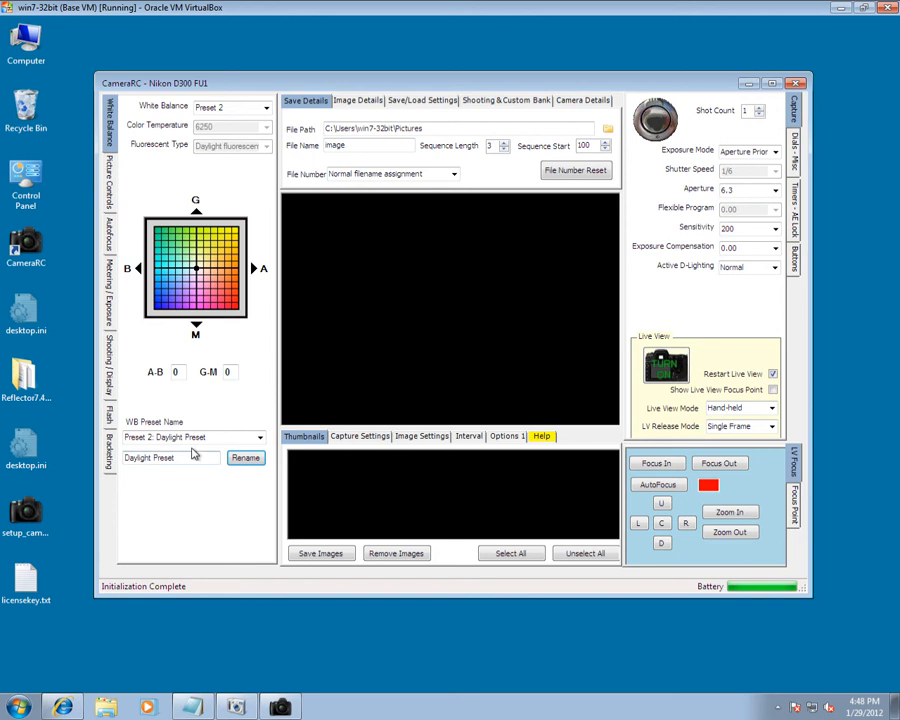
# - Select the STANDARD picture control and set its Quick Adjust to -1
pyautogui.click(112, 178)
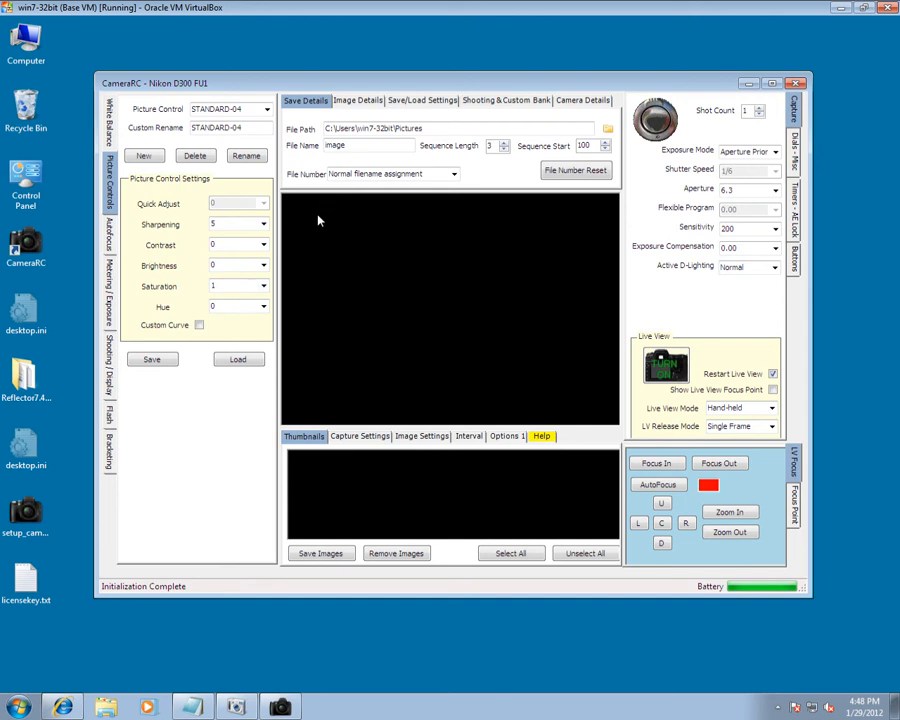
pyautogui.click(266, 110)
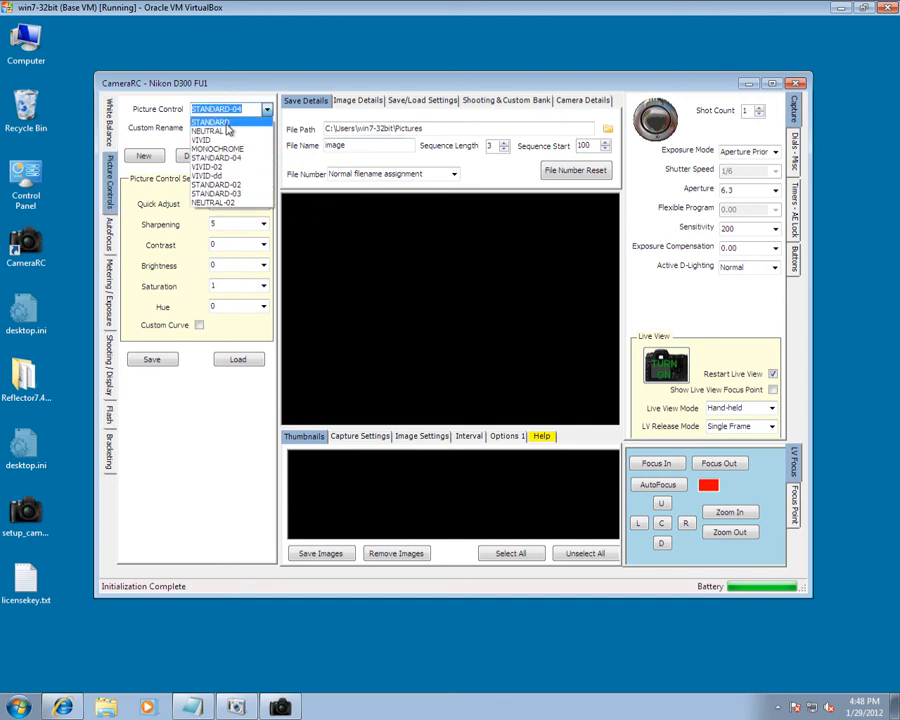
pyautogui.click(227, 122)
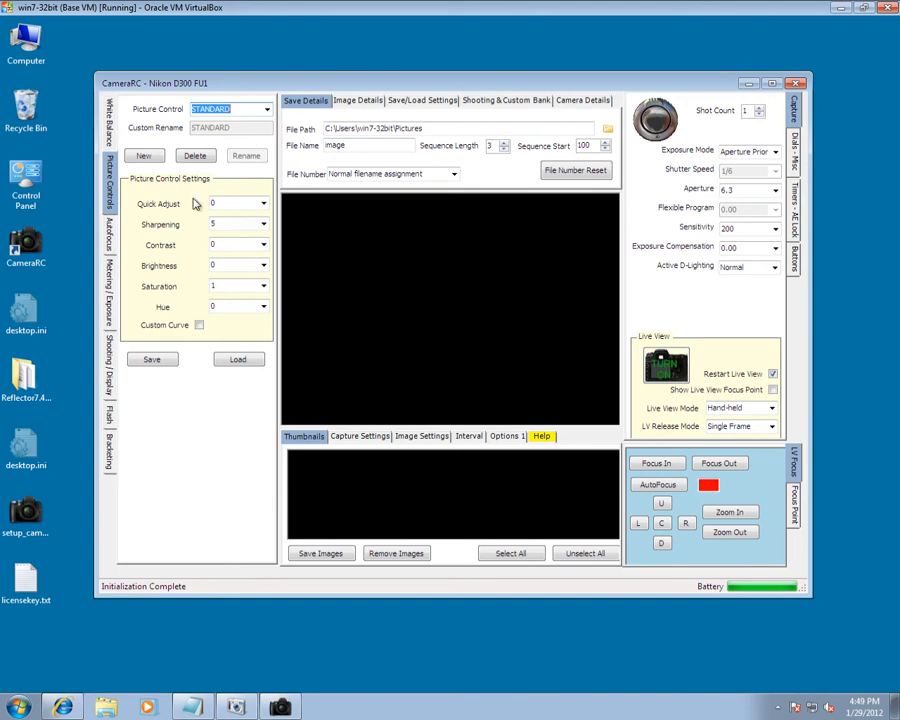
pyautogui.click(263, 203)
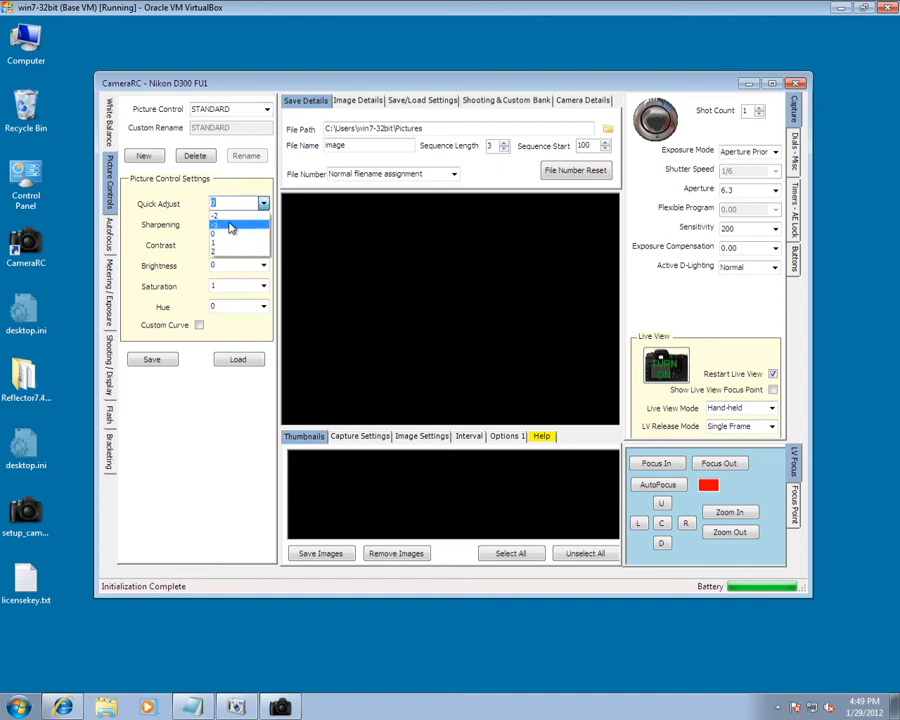
pyautogui.click(230, 226)
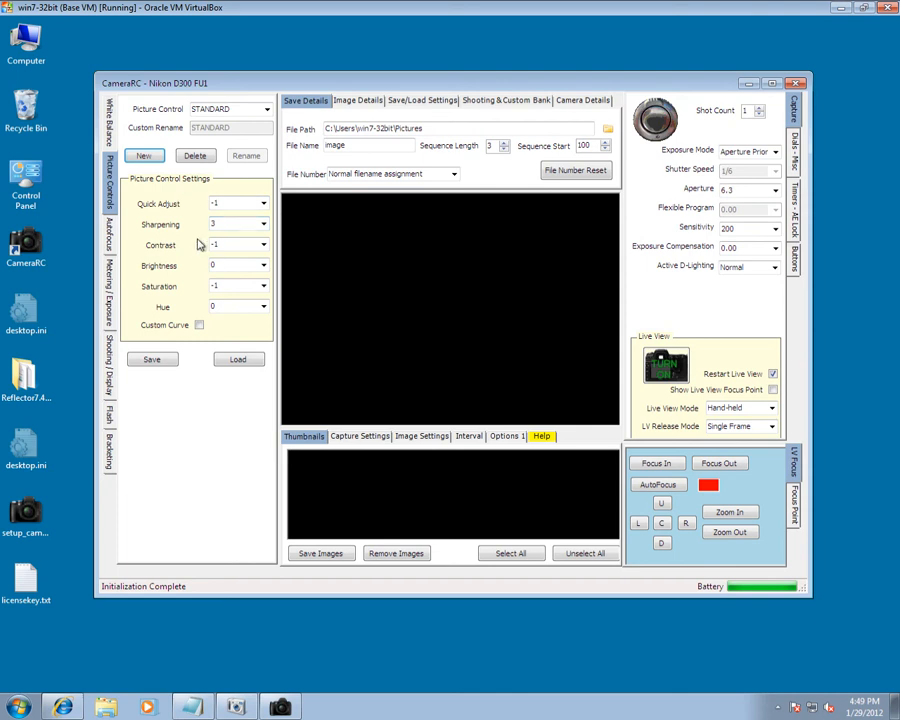
# - Set the STANDARD picture control's Quick Adjust to 0, and switch Custom Curve on and off again
pyautogui.click(263, 205)
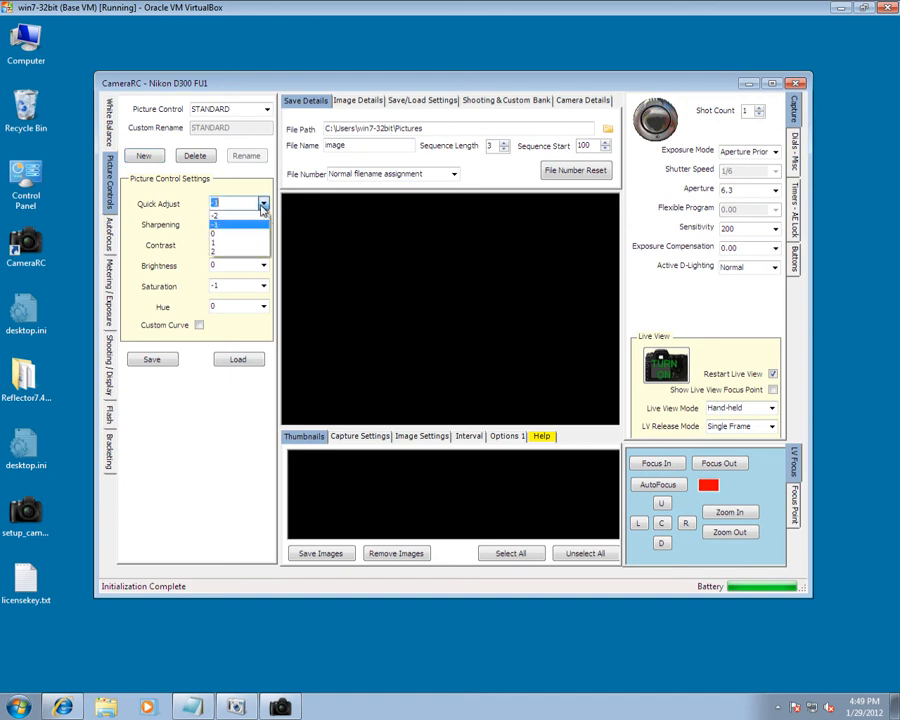
pyautogui.click(232, 234)
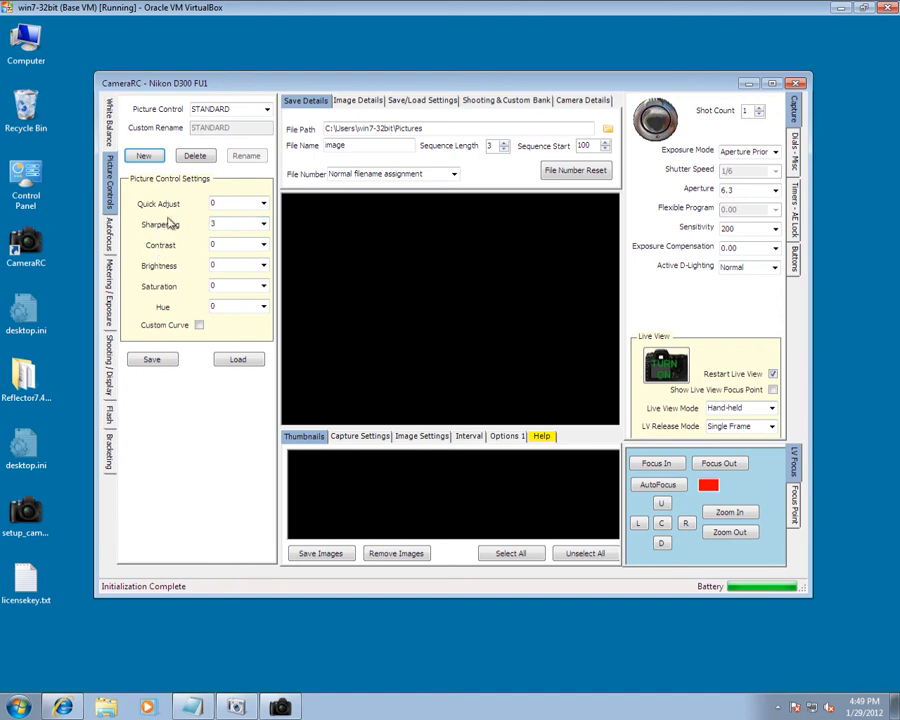
pyautogui.click(200, 326)
pyautogui.click(201, 326)
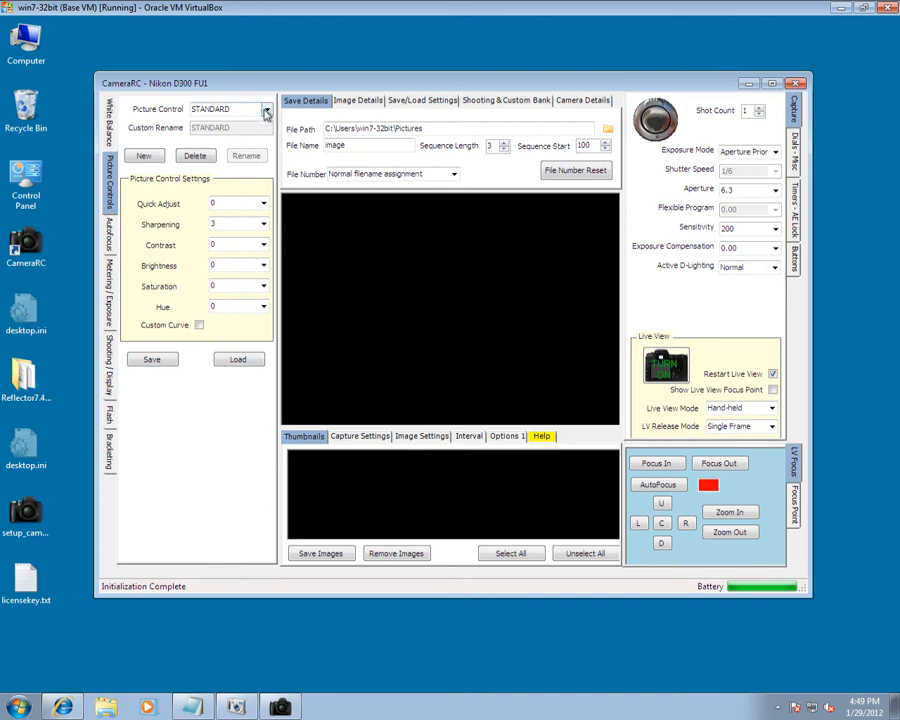
# - Rename the STANDARD-04 custom picture control as STD-04 and check the picture control list
pyautogui.click(266, 111)
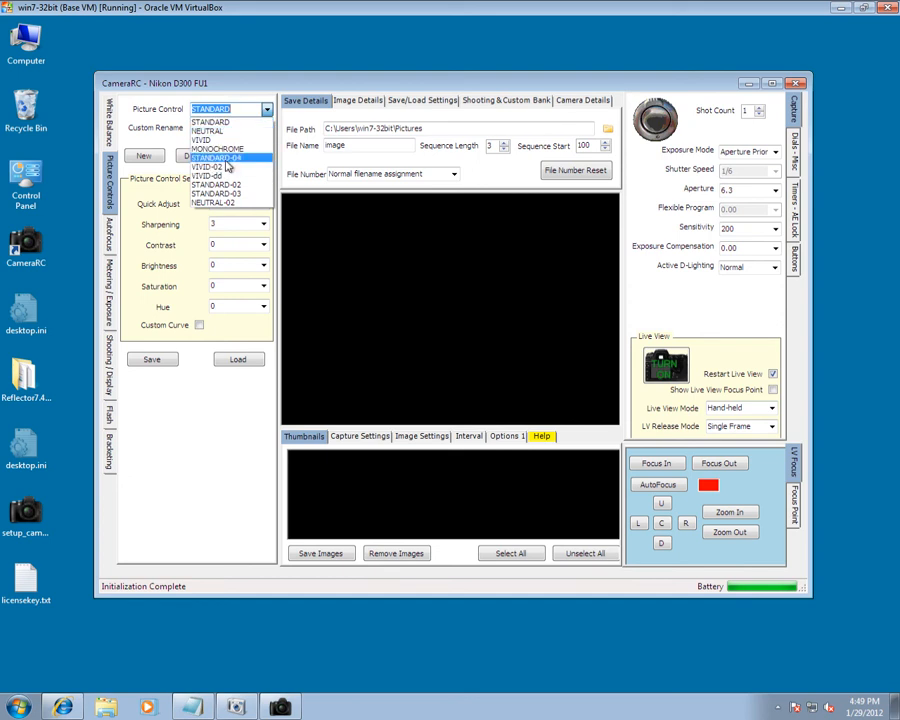
pyautogui.click(227, 158)
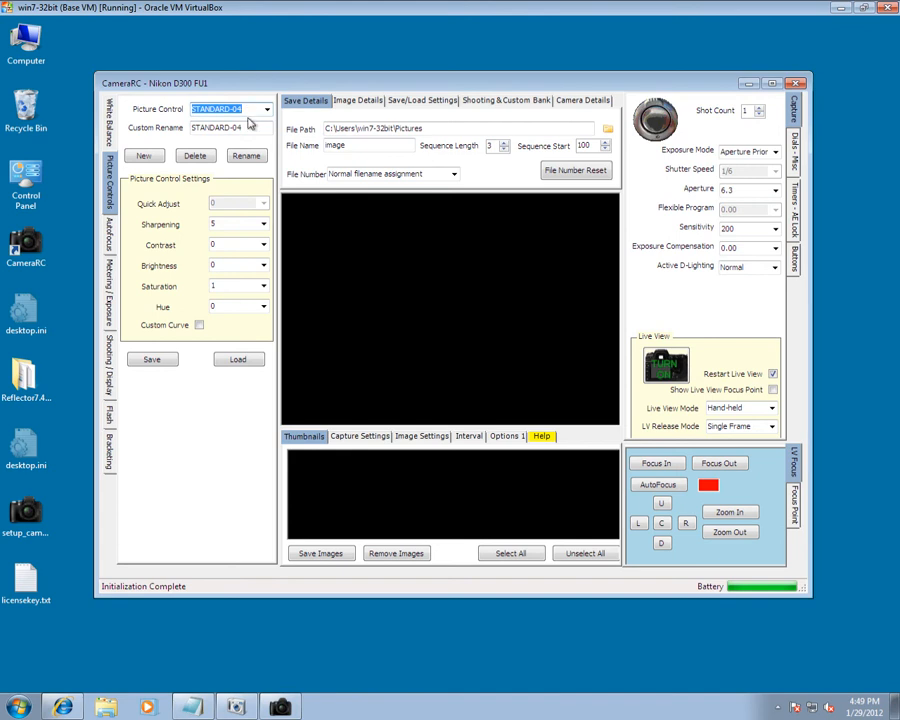
pyautogui.press('Tab')
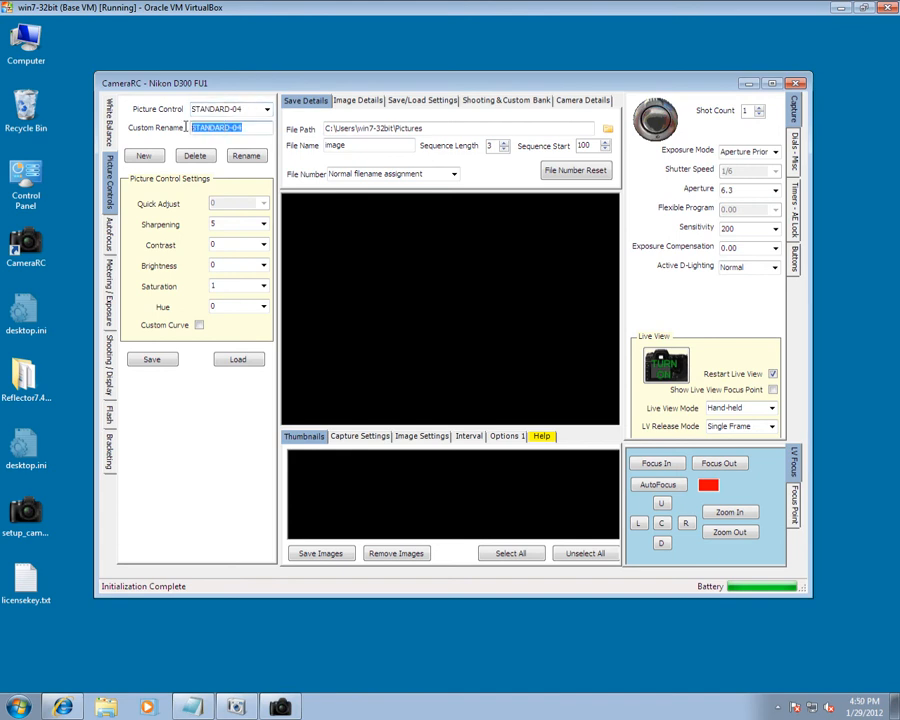
pyautogui.write('STD-04')
pyautogui.click(247, 156)
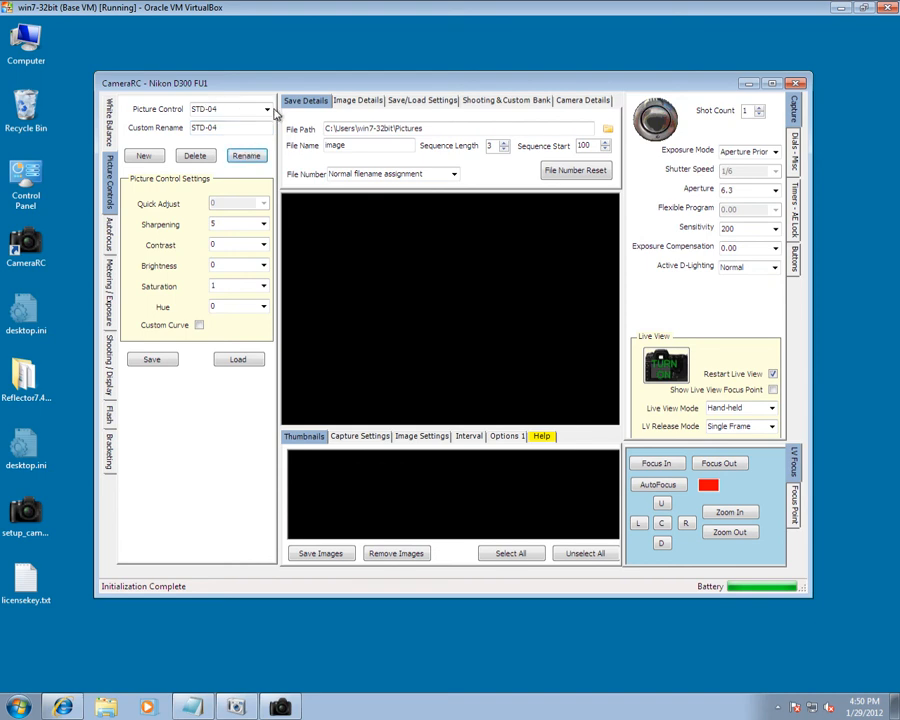
pyautogui.click(270, 110)
pyautogui.click(270, 111)
# - Delete the STD-04 custom picture control and check the remaining picture controls
pyautogui.click(195, 158)
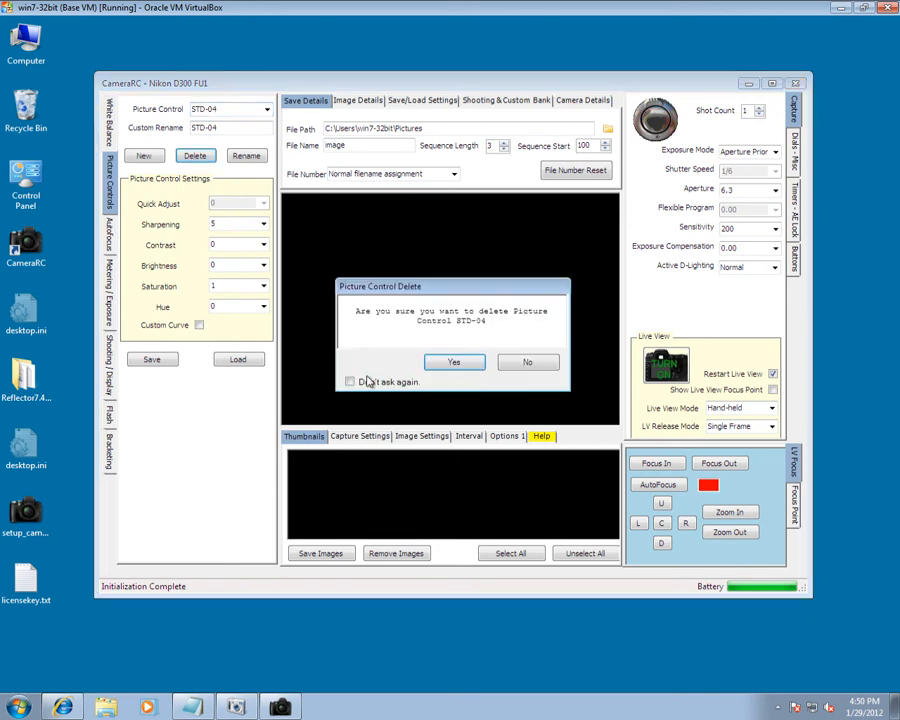
pyautogui.click(451, 366)
pyautogui.click(265, 109)
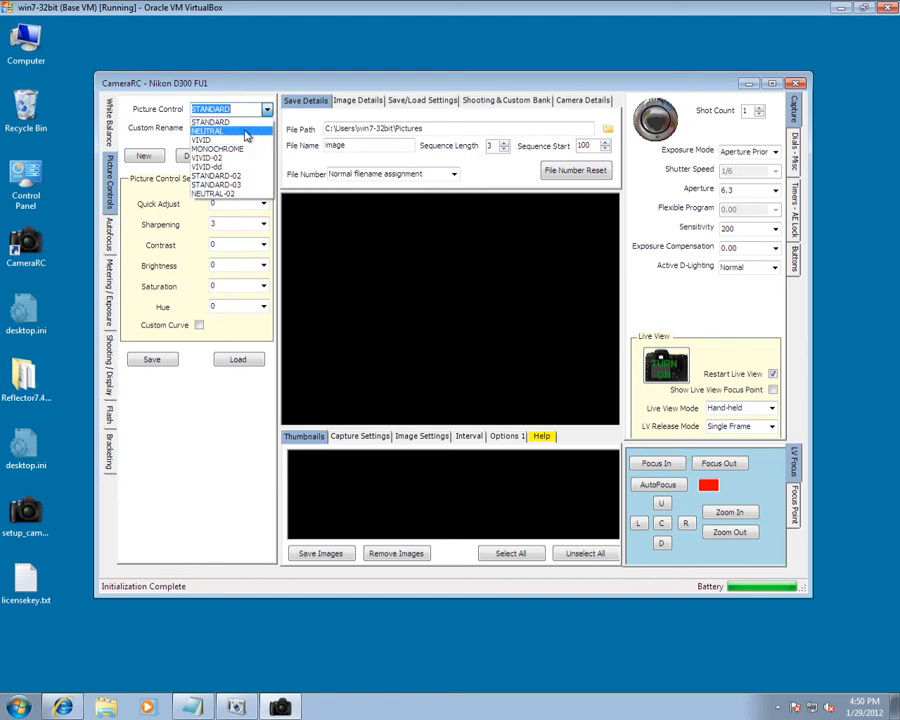
pyautogui.click(146, 139)
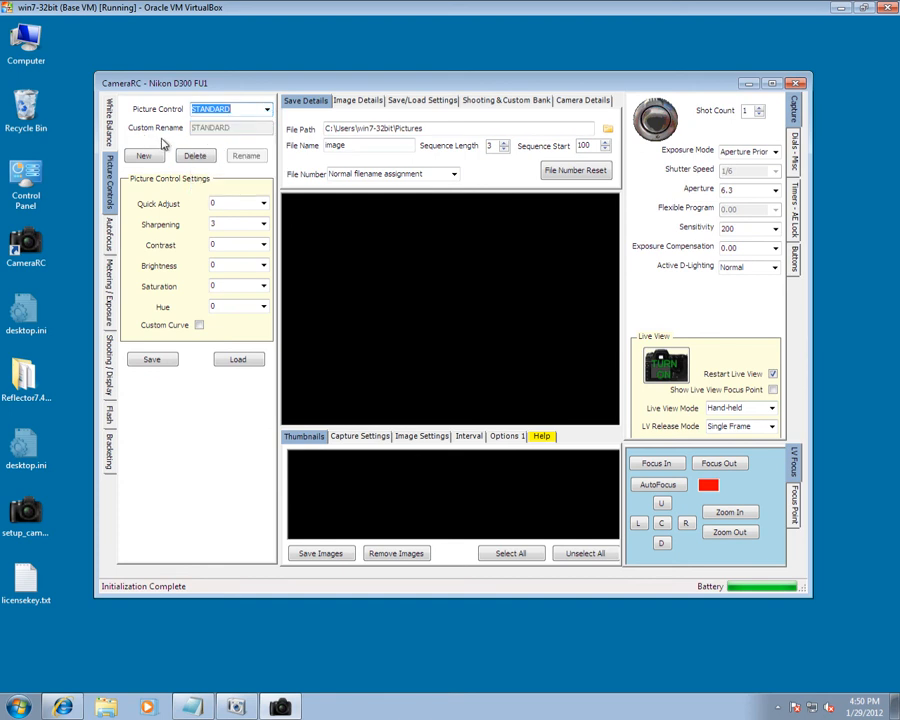
# - Select the MONOCHROME picture control to view its settings
pyautogui.click(267, 109)
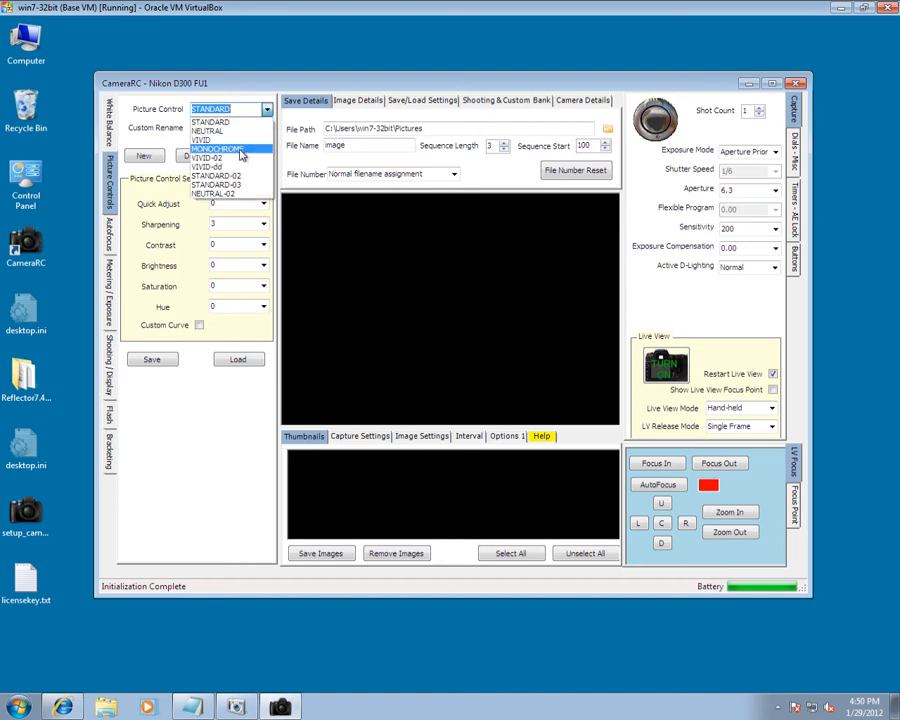
pyautogui.click(240, 152)
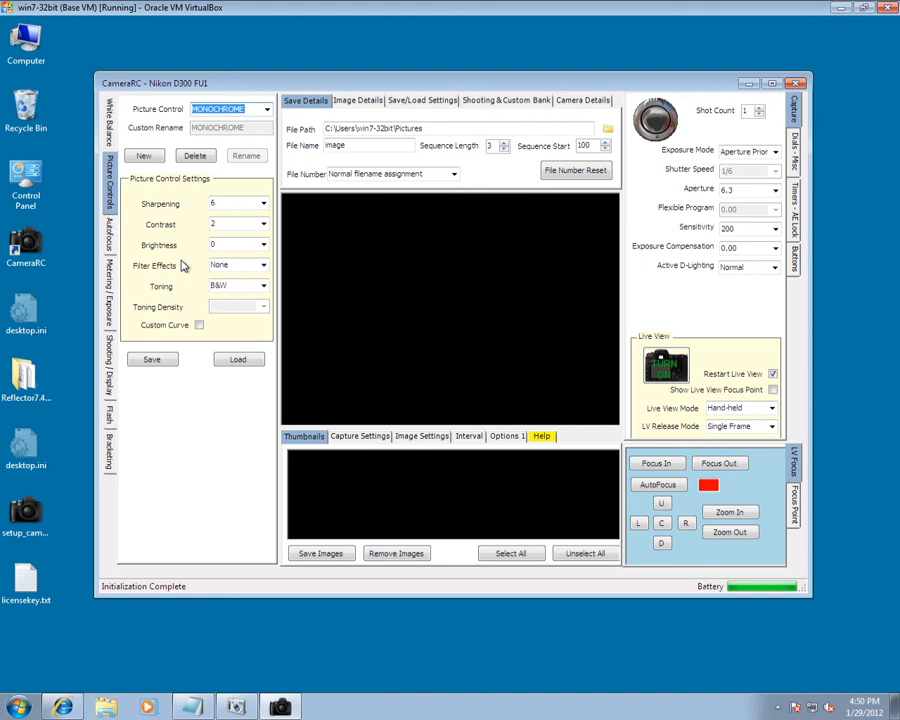
# - Create a custom picture control based on VIVID in the unused C-4 destination, named VIVID-03
pyautogui.click(147, 160)
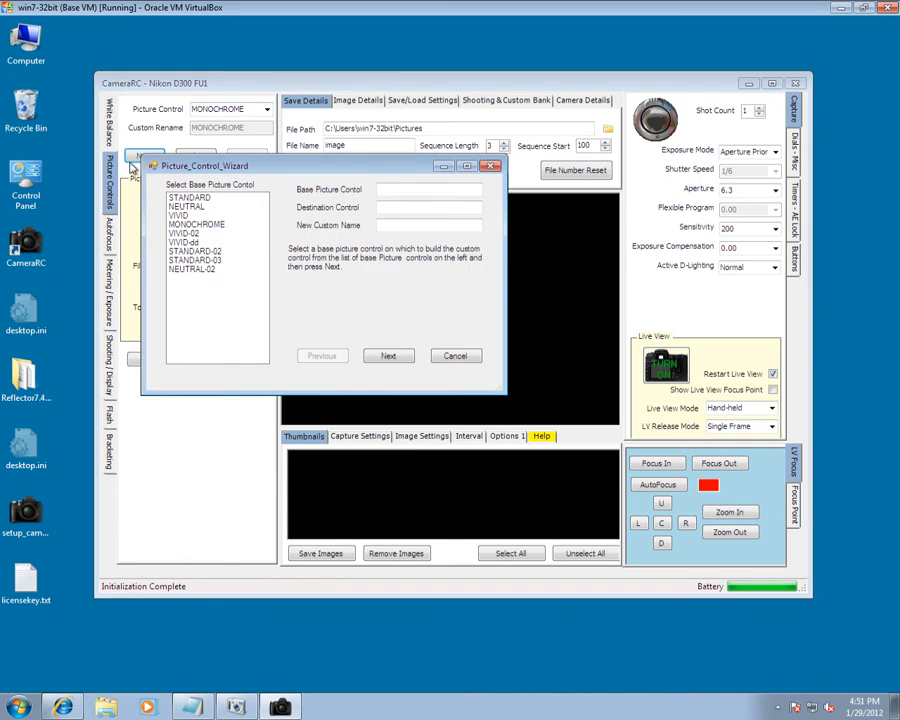
pyautogui.click(185, 217)
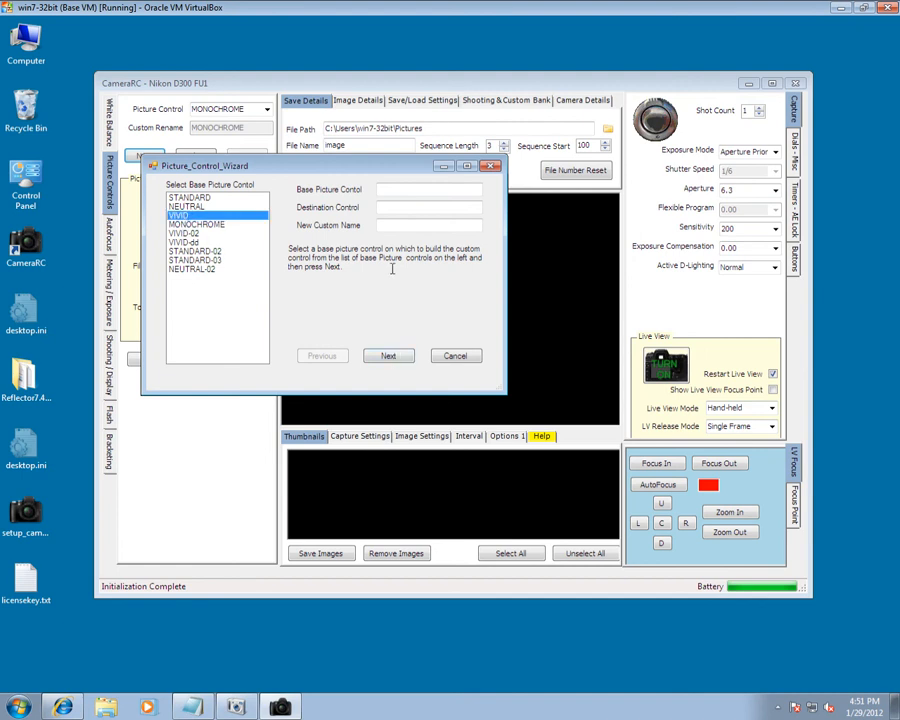
pyautogui.click(389, 358)
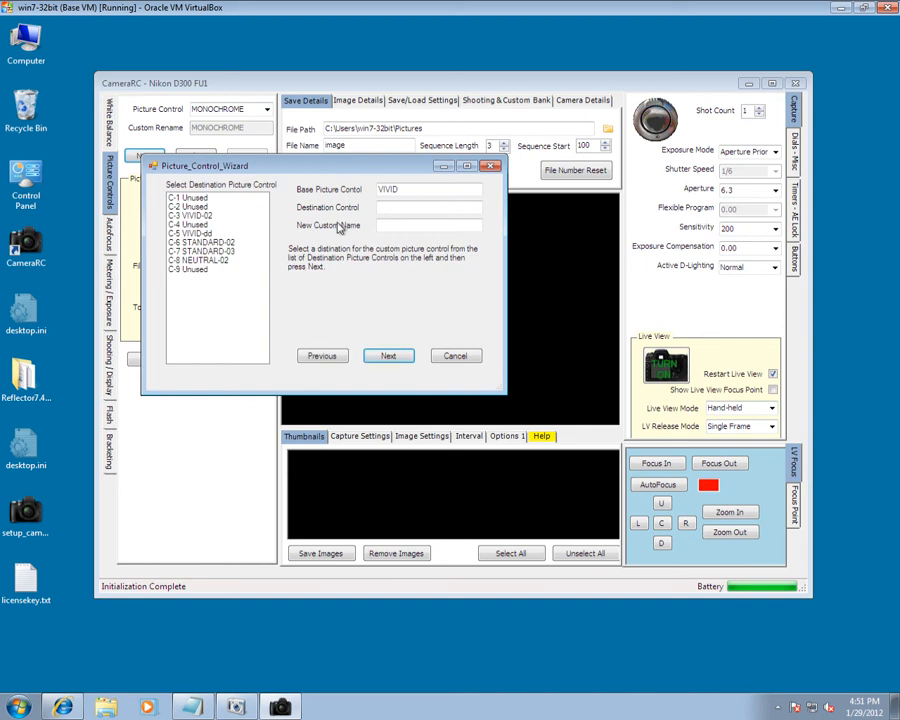
pyautogui.click(201, 225)
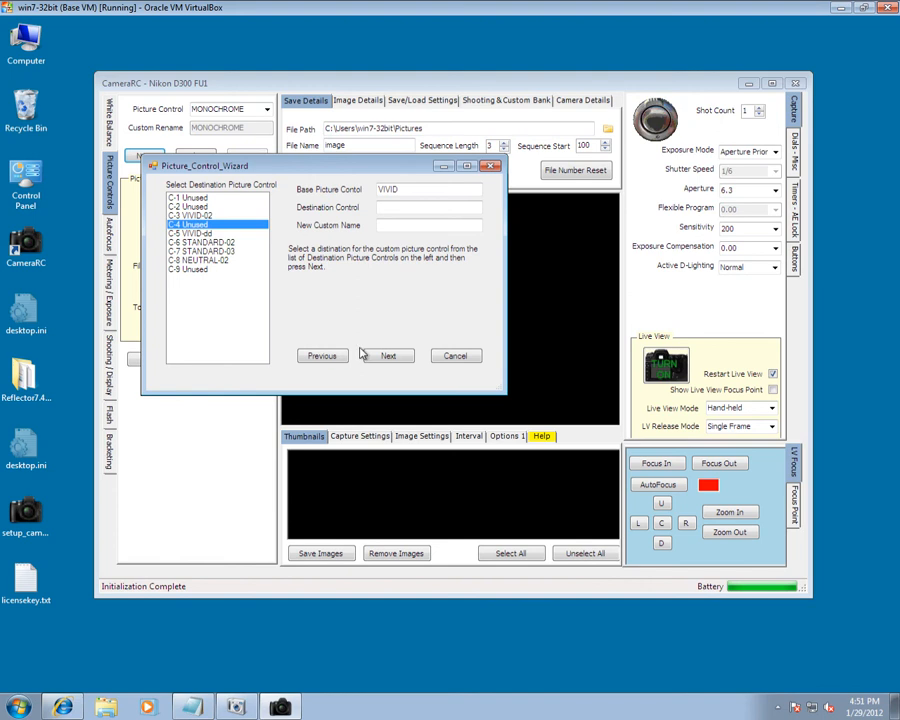
pyautogui.click(390, 357)
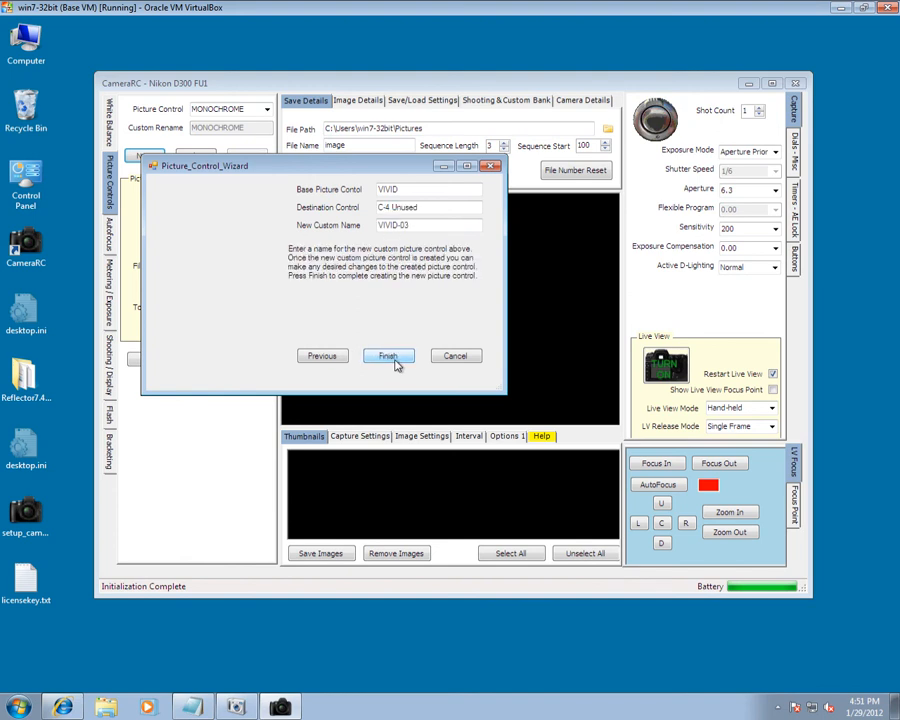
pyautogui.click(405, 225)
pyautogui.click(390, 360)
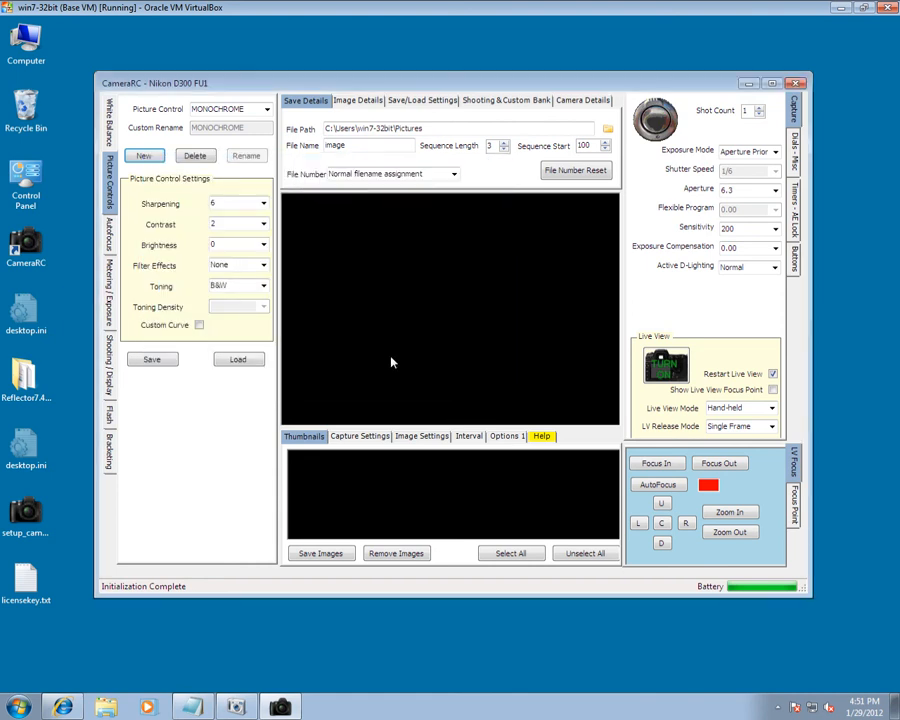
# - Select the VIVID-03 picture control and save it to the INI folder as VIVID-03.NCP
pyautogui.click(267, 109)
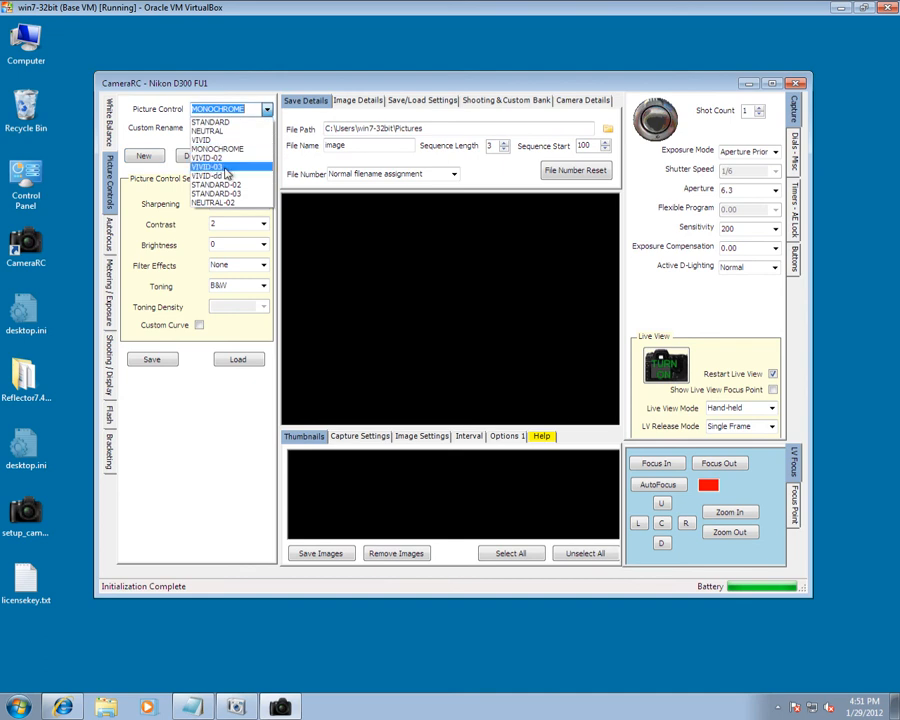
pyautogui.click(225, 168)
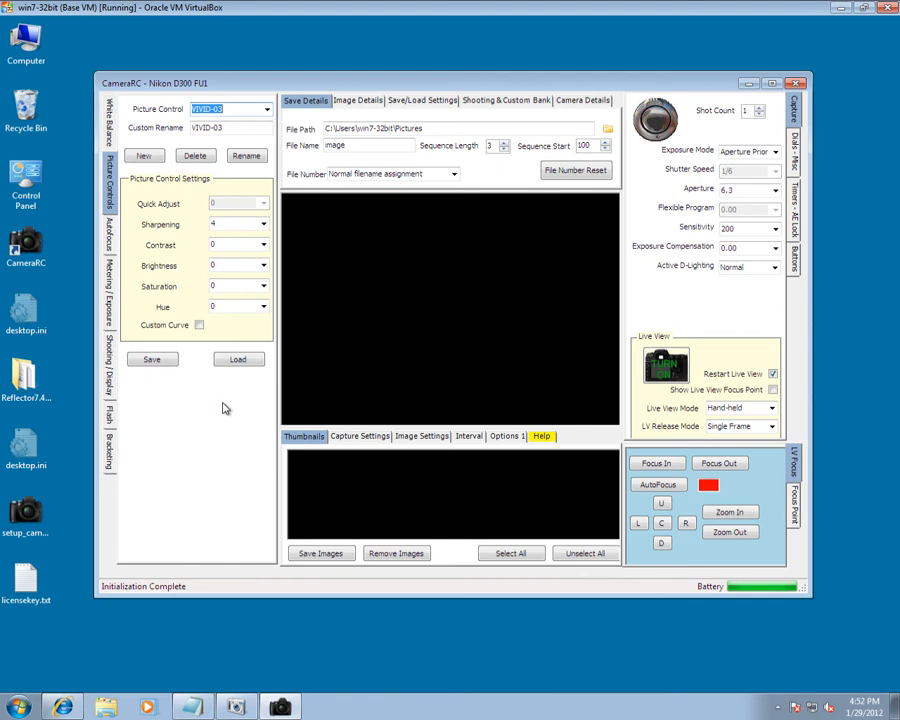
pyautogui.click(151, 361)
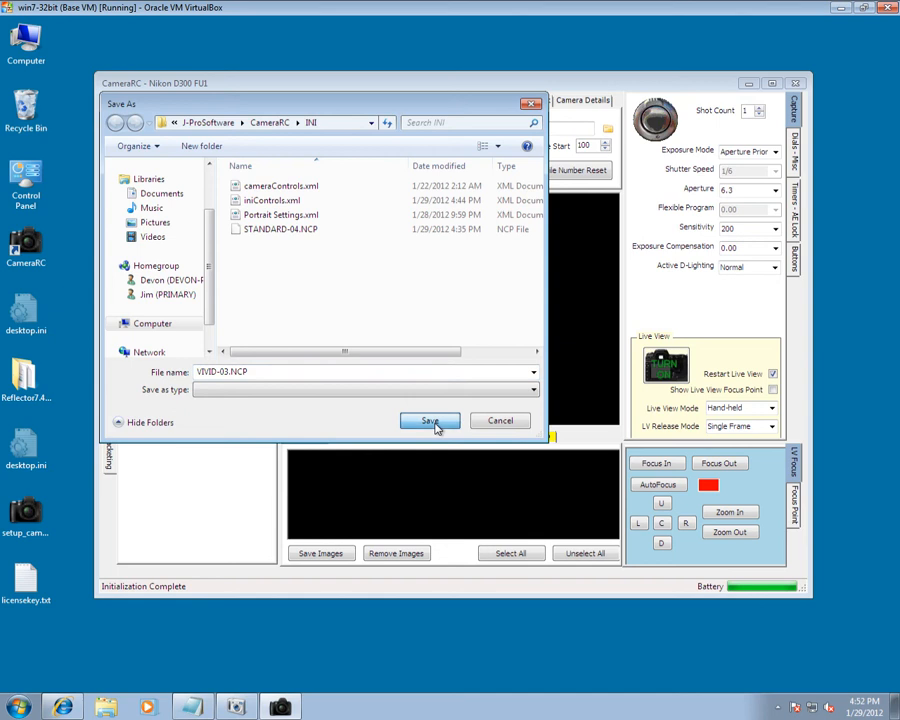
pyautogui.click(432, 422)
pyautogui.click(370, 360)
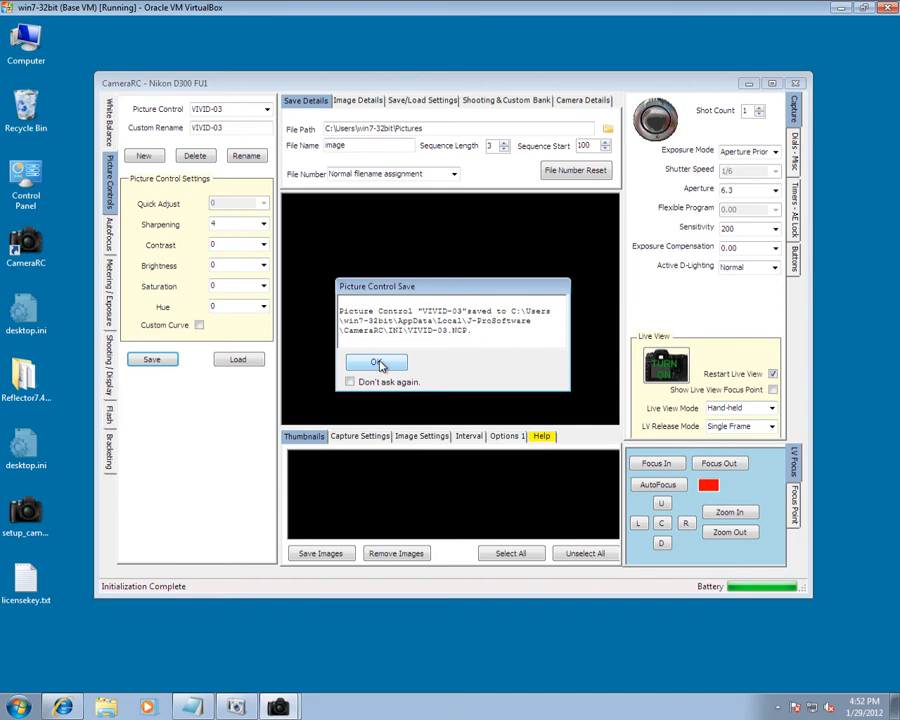
pyautogui.click(378, 364)
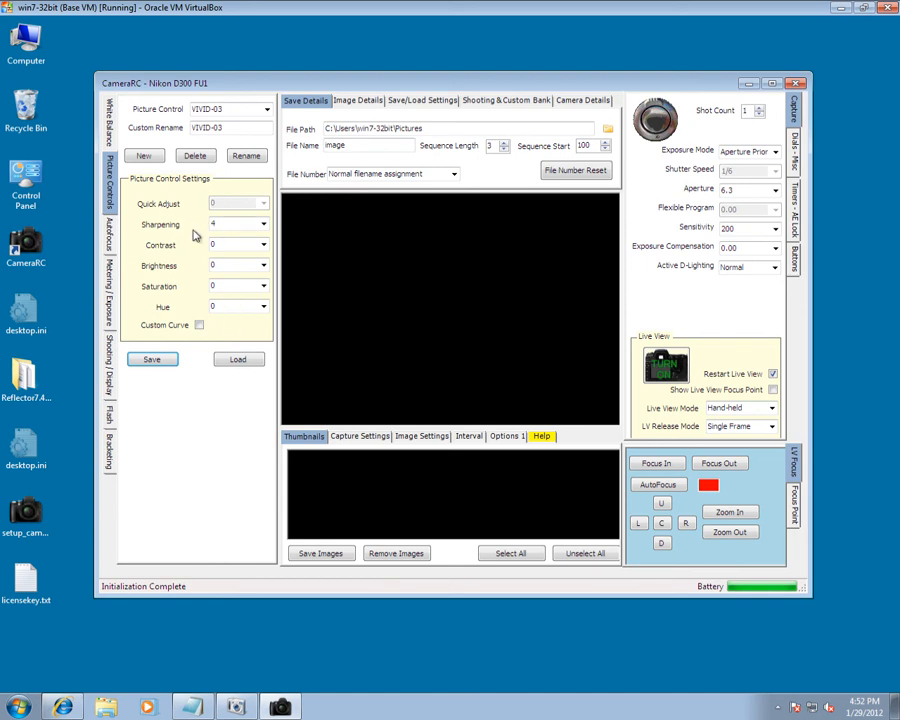
# - Delete the VIVID-03 custom picture control and check the picture control list
pyautogui.click(196, 157)
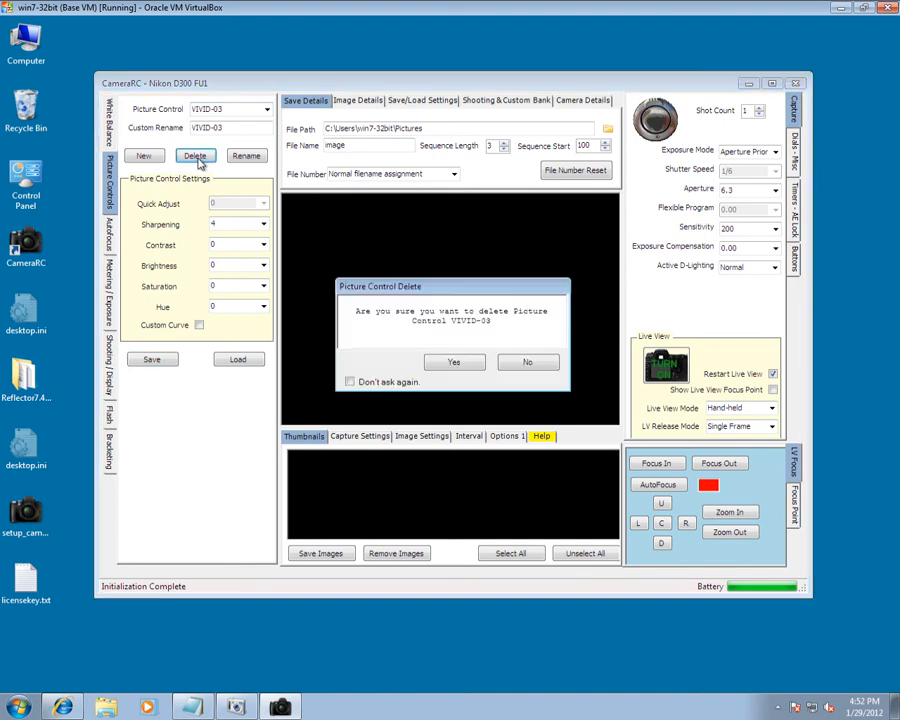
pyautogui.click(456, 365)
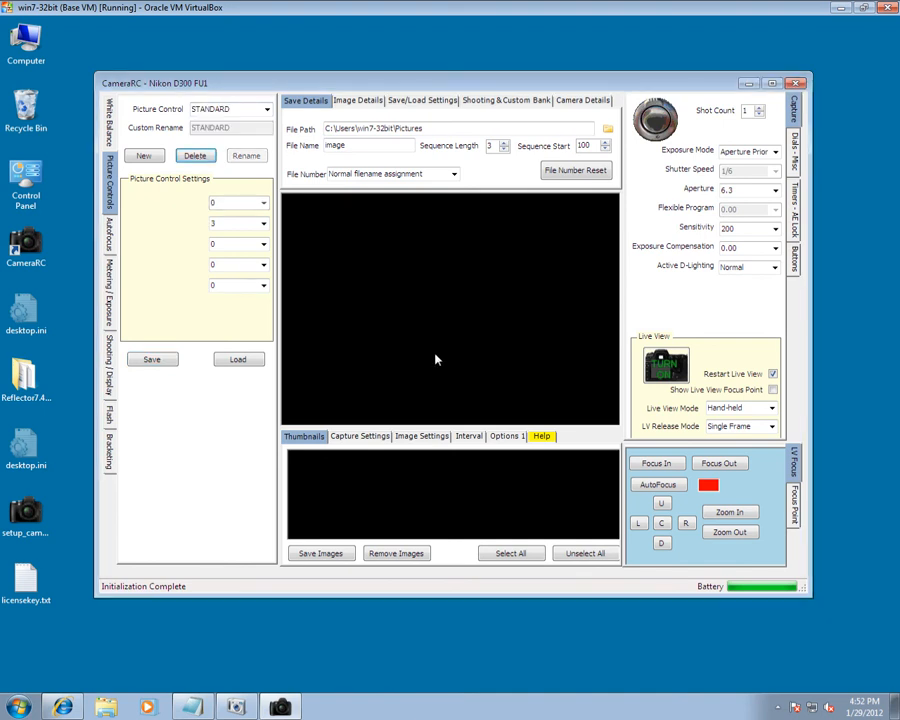
pyautogui.click(267, 109)
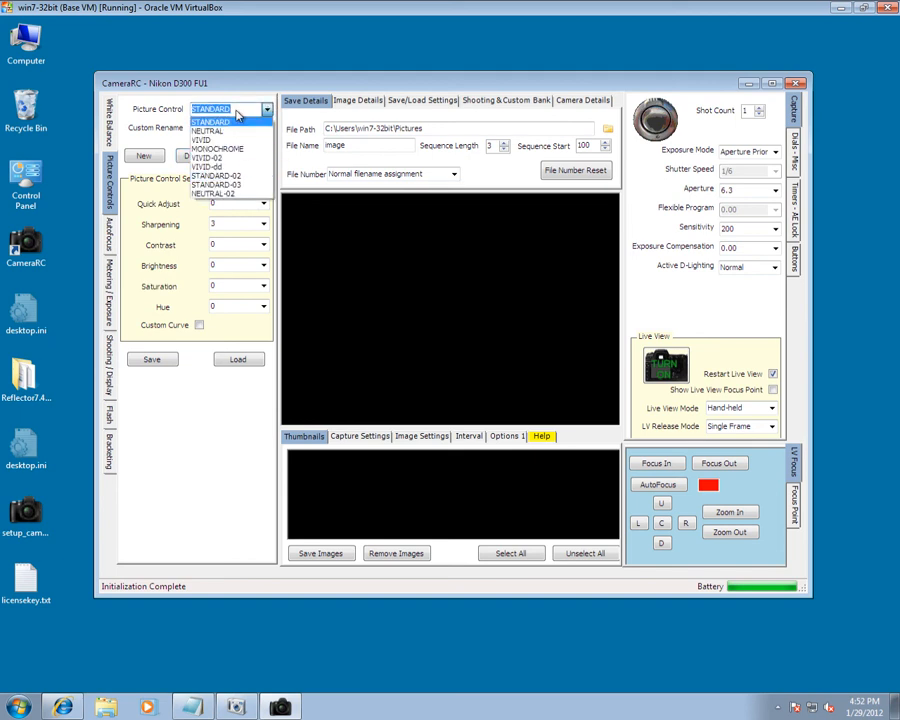
pyautogui.click(222, 418)
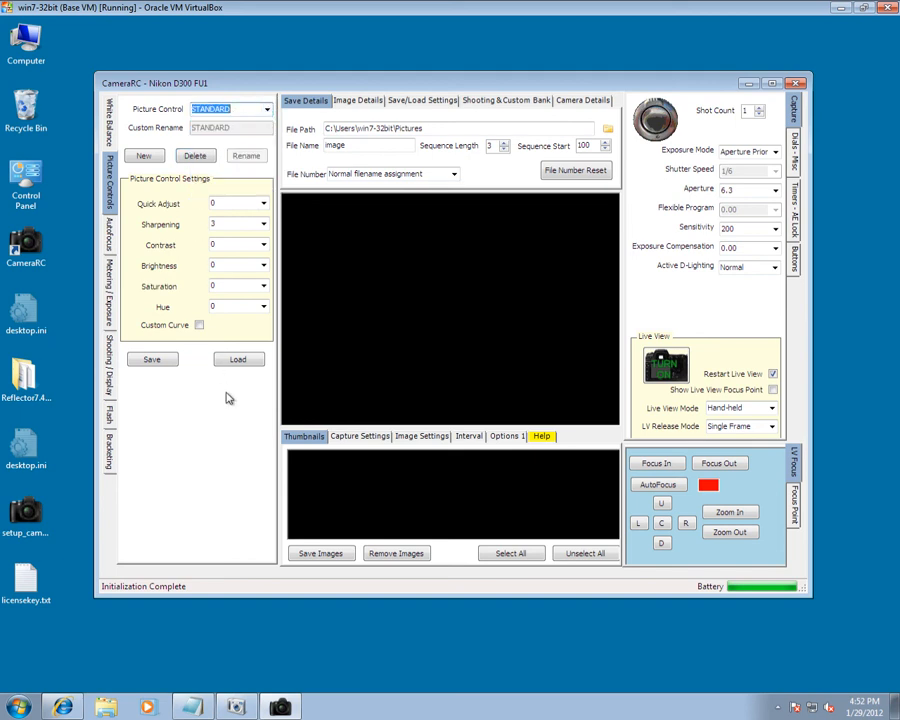
# - Load VIVID-03.NCP from the INI folder into Custom Picture Control C-1 and check the picture control list
pyautogui.click(240, 362)
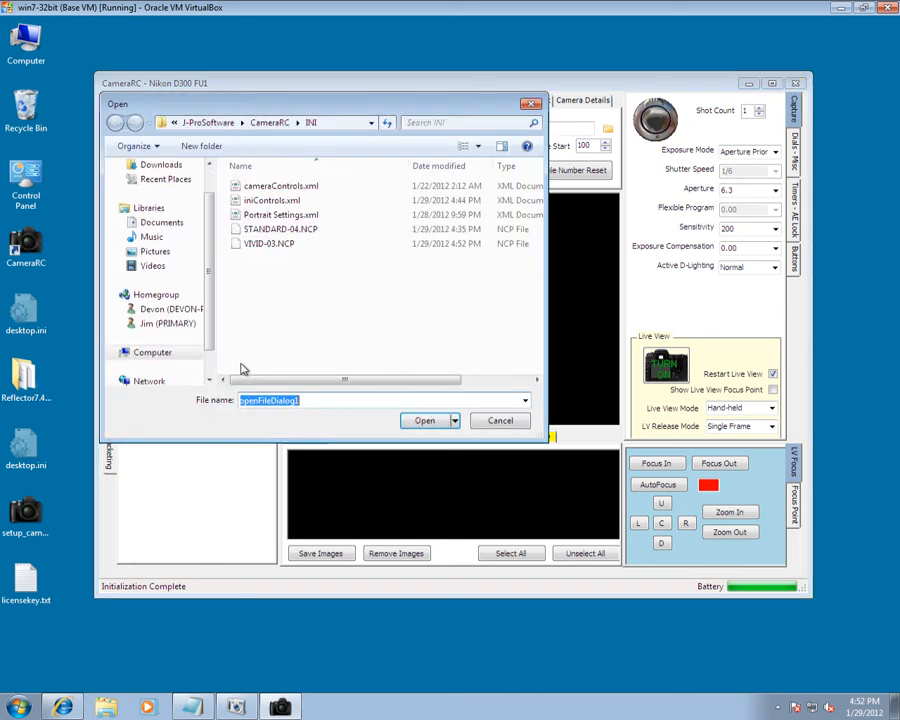
pyautogui.click(256, 246)
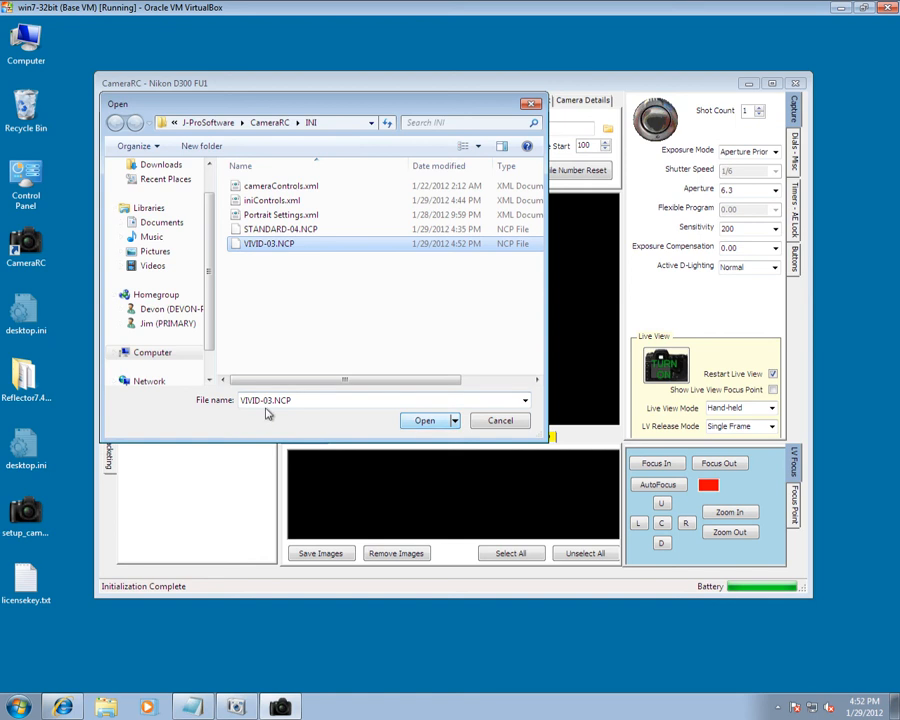
pyautogui.click(413, 421)
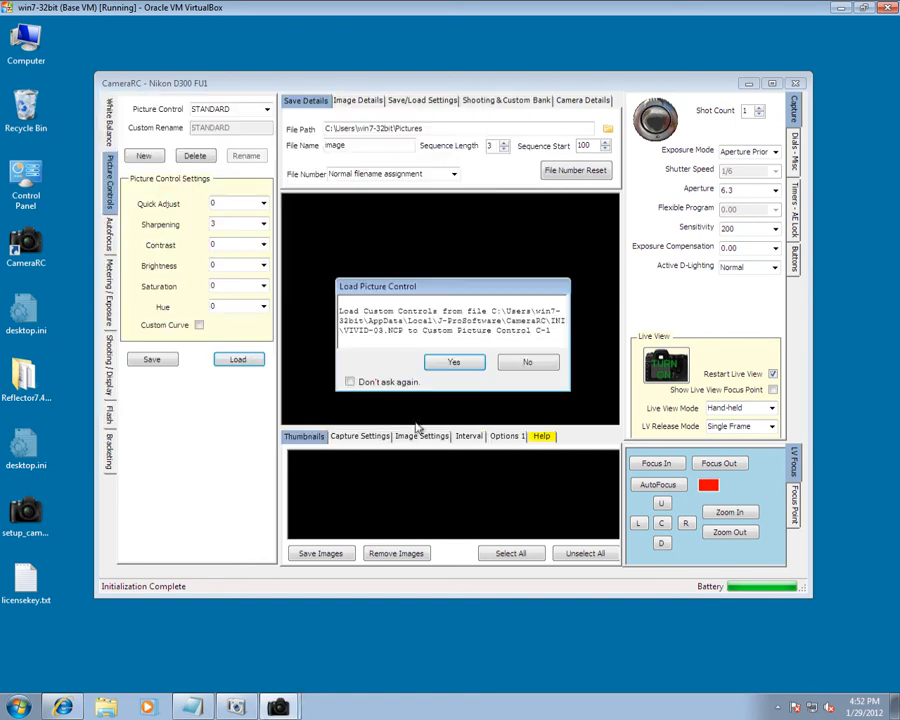
pyautogui.click(454, 362)
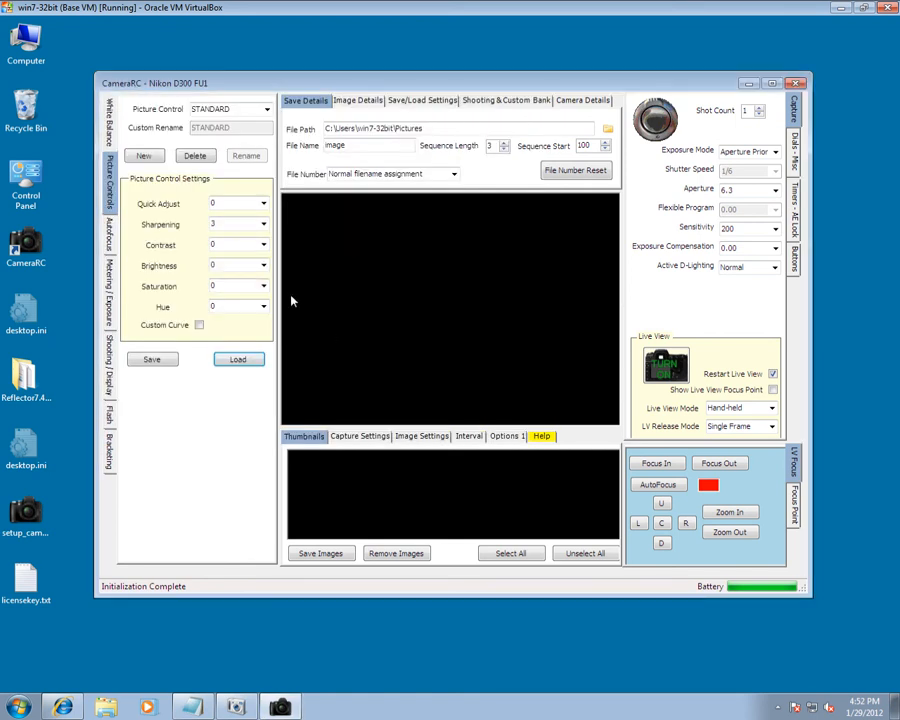
pyautogui.click(267, 111)
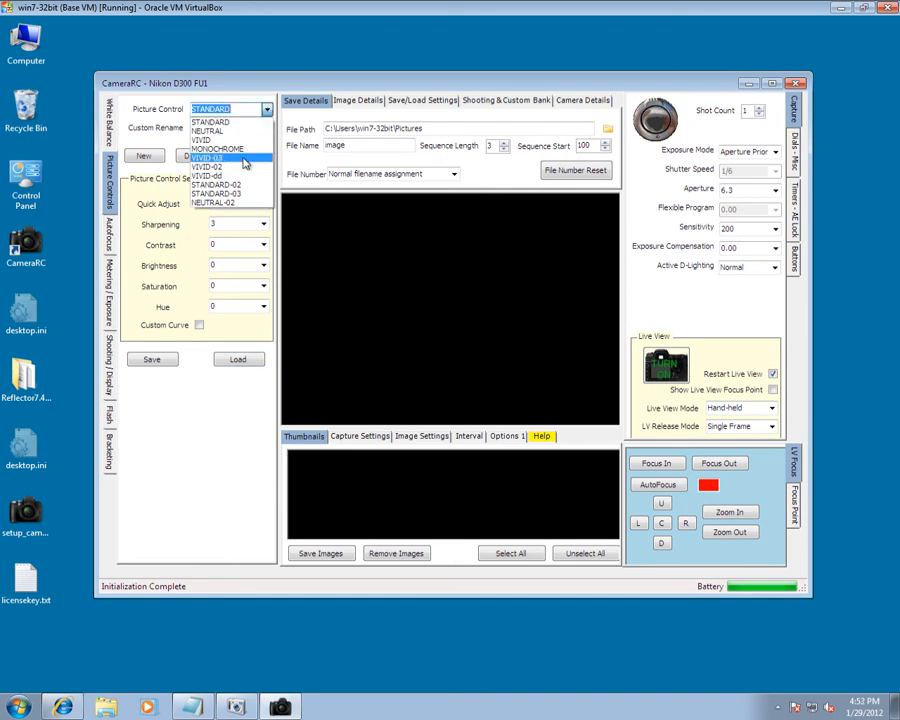
pyautogui.click(201, 441)
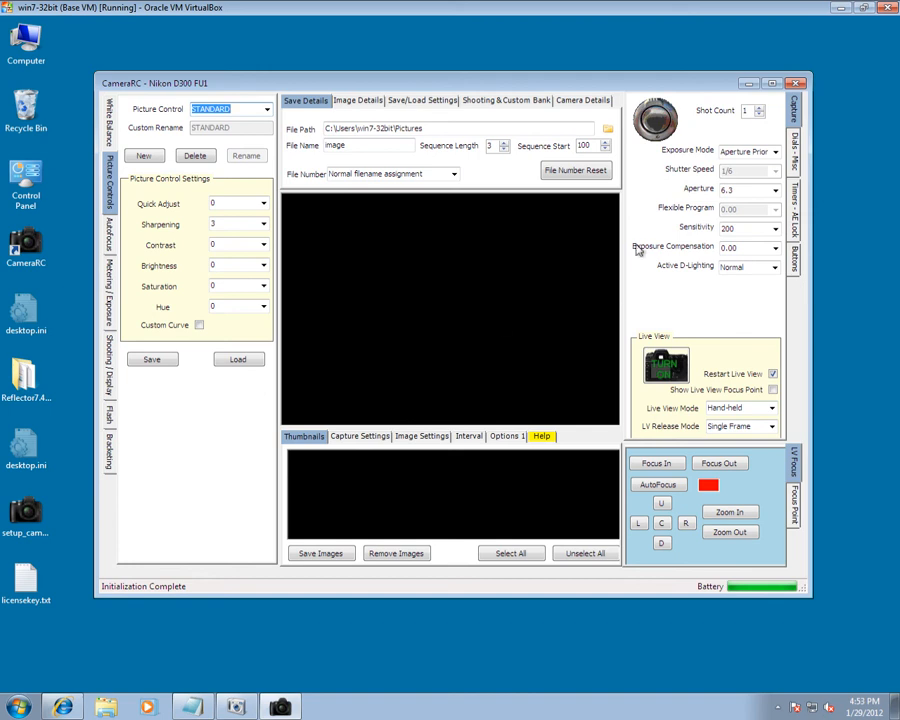
# - Close CameraRC and relaunch it from the desktop with the Nikon D40 connected
pyautogui.click(797, 86)
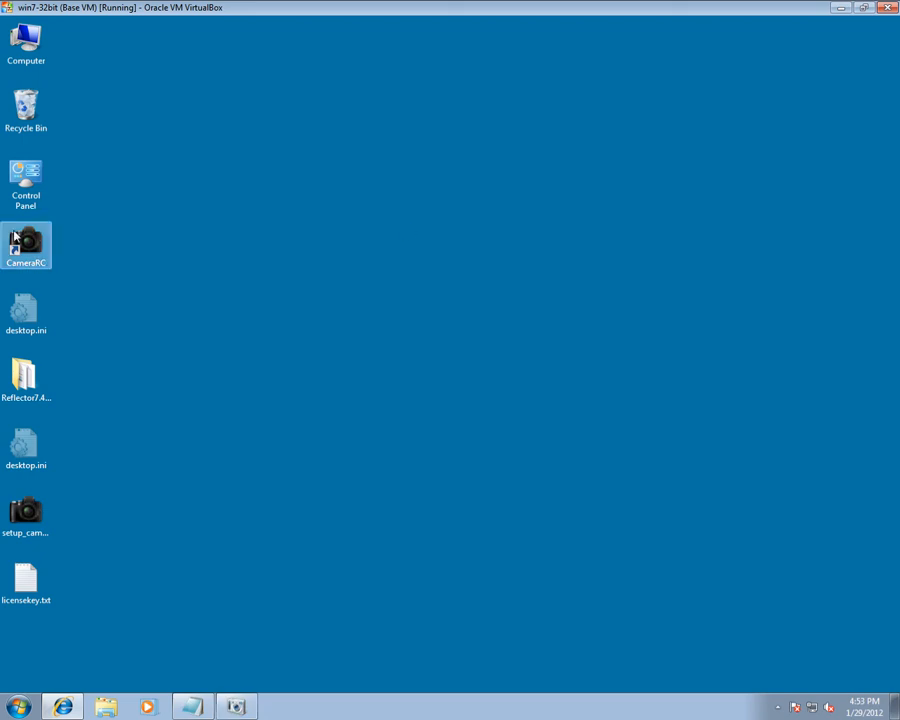
pyautogui.doubleClick(41, 249)
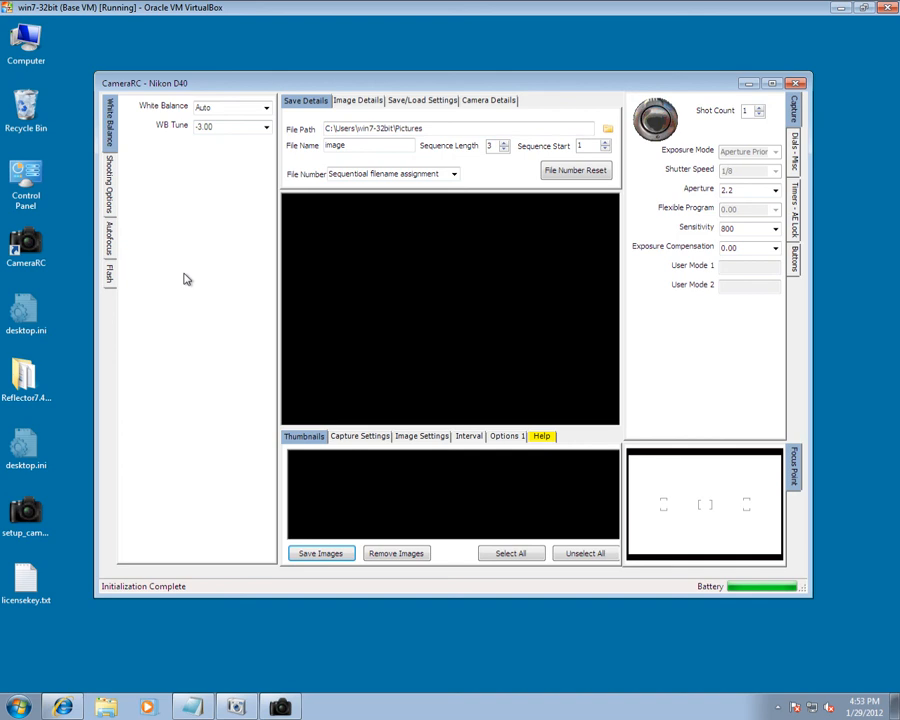
# - Set the Nikon D40's white balance to Auto and its WB Tune to 0.00
pyautogui.click(265, 108)
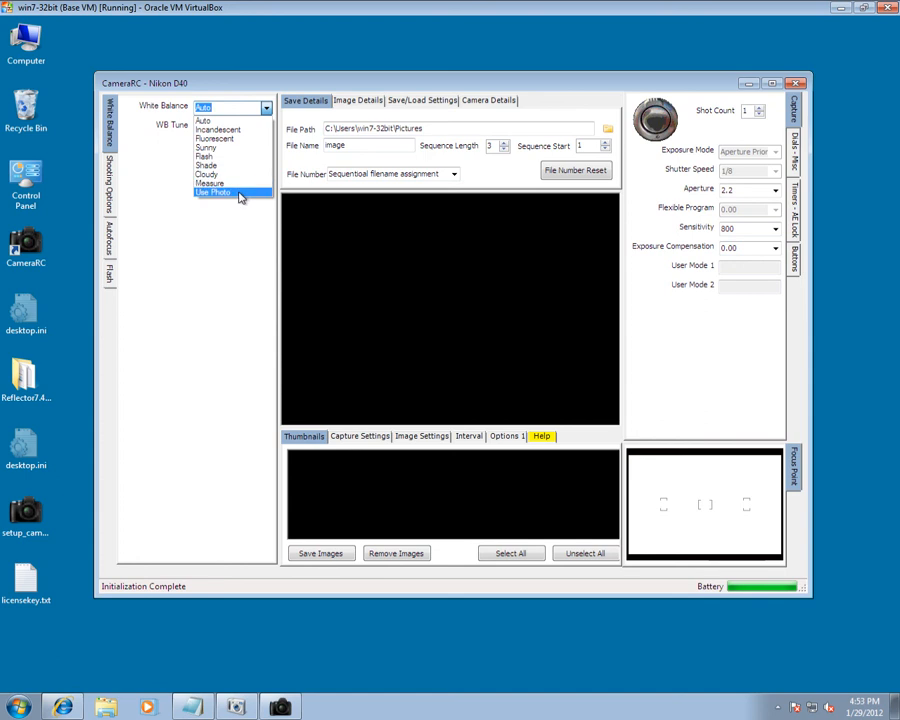
pyautogui.click(235, 121)
pyautogui.click(266, 127)
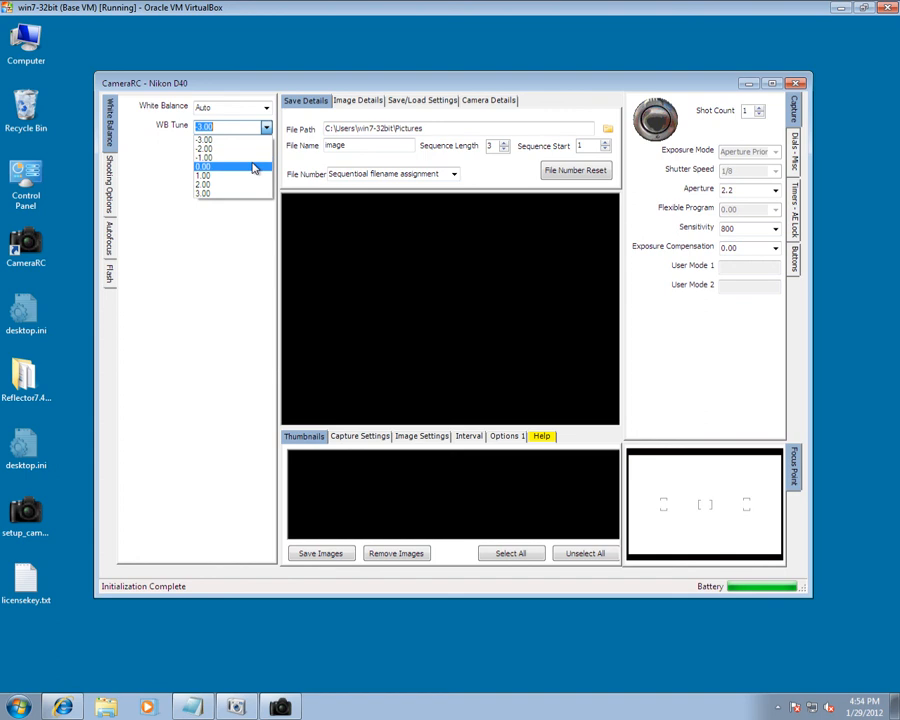
pyautogui.click(253, 166)
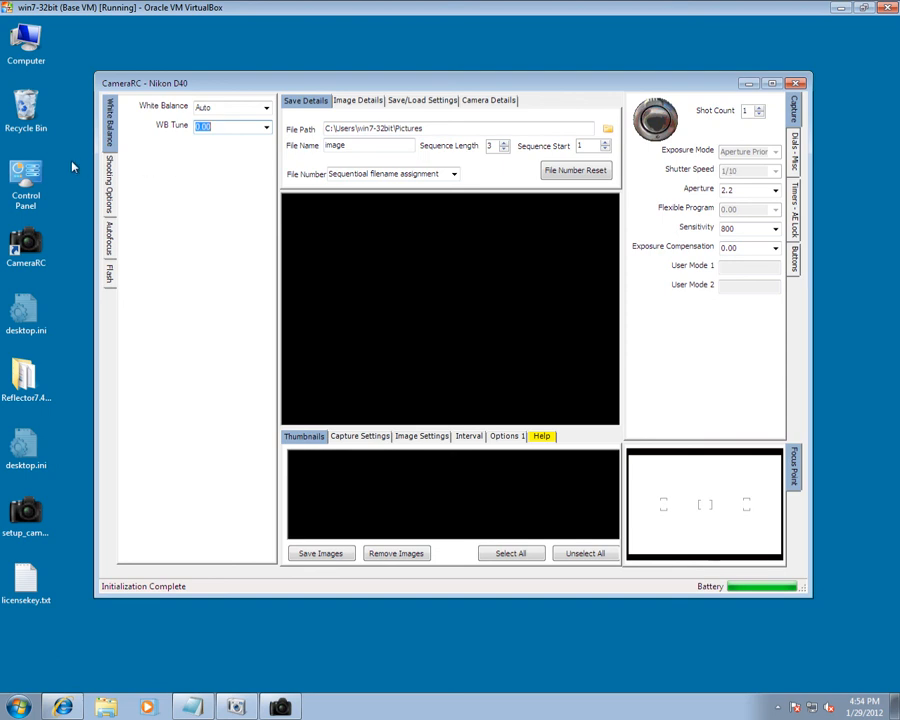
# - Set Optomize Image to Normal in the shooting options and look over the Image Sharpening choices
pyautogui.click(109, 178)
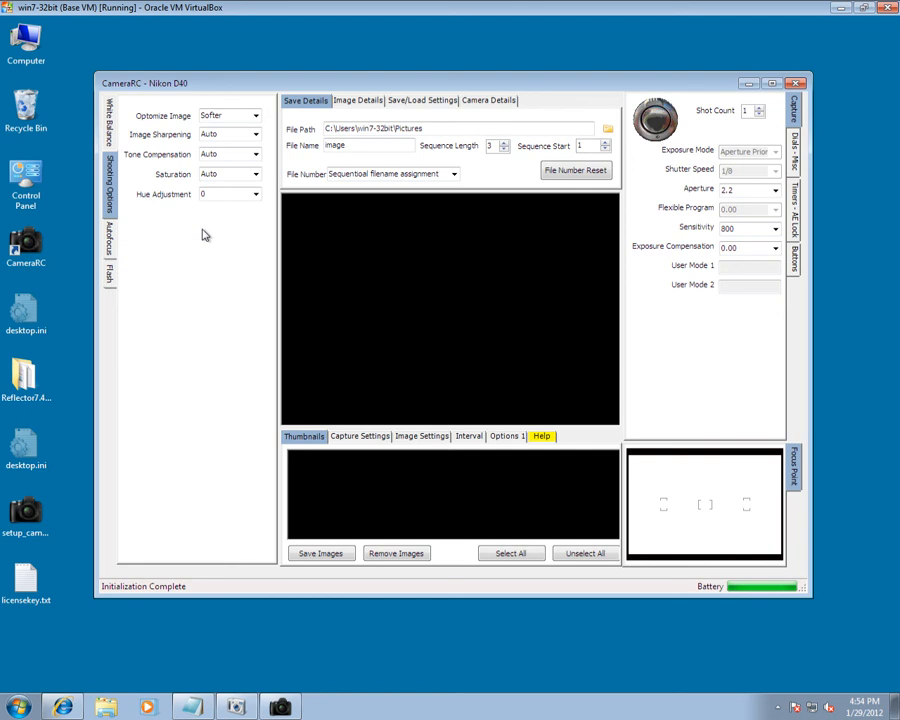
pyautogui.click(255, 116)
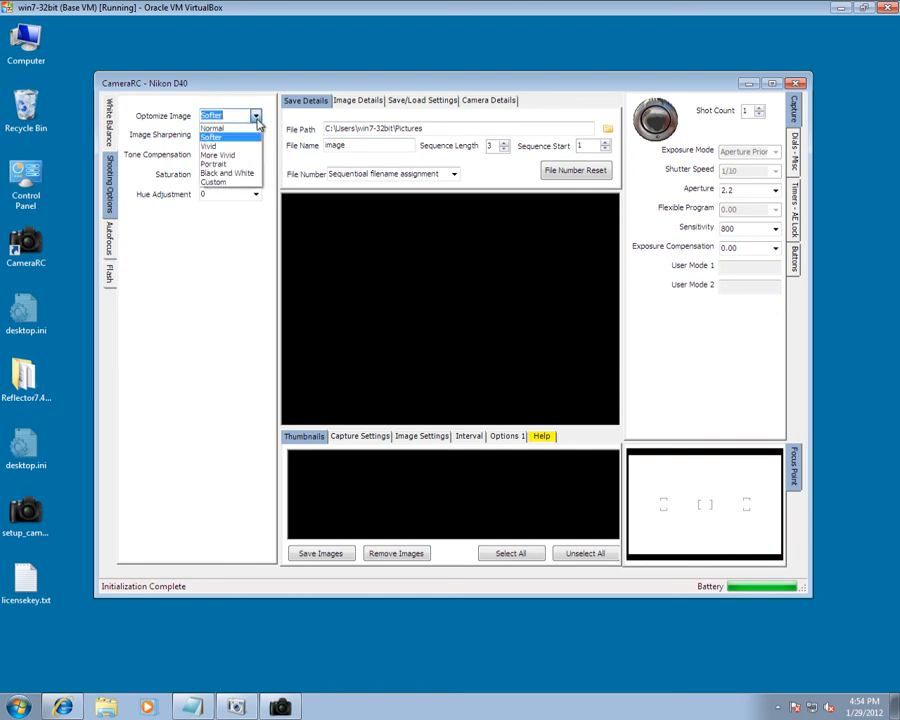
pyautogui.click(241, 128)
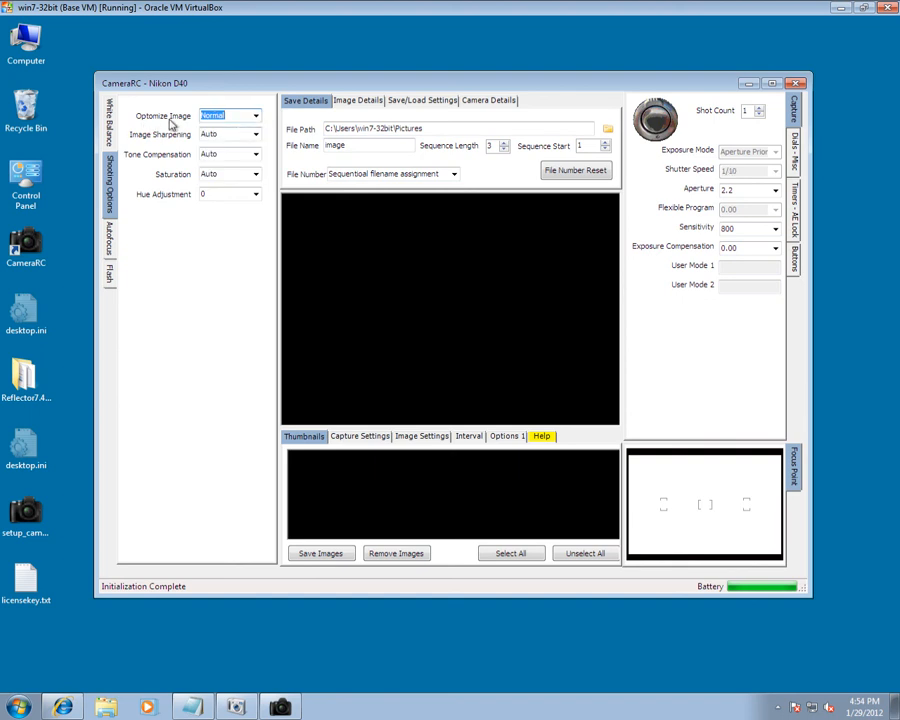
pyautogui.click(255, 134)
pyautogui.click(256, 137)
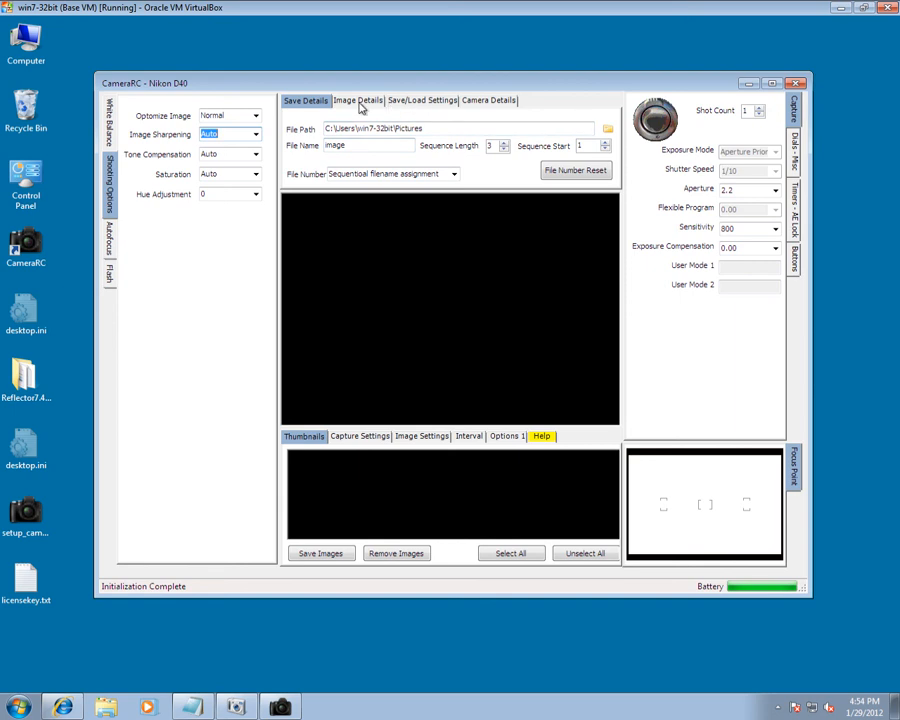
# - Show the options for saving and loading the camera settings
pyautogui.click(410, 103)
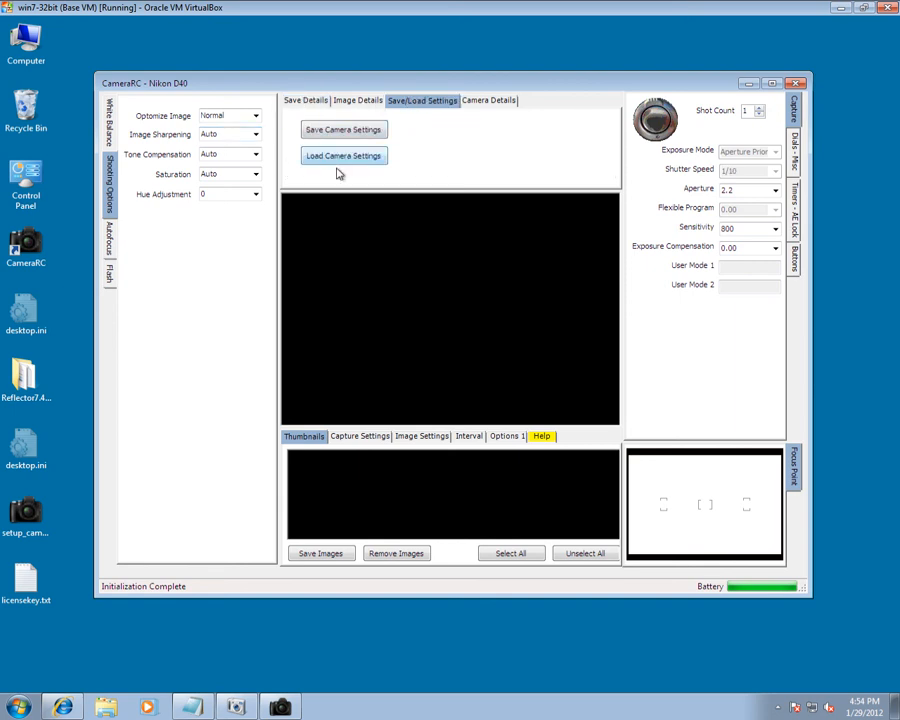